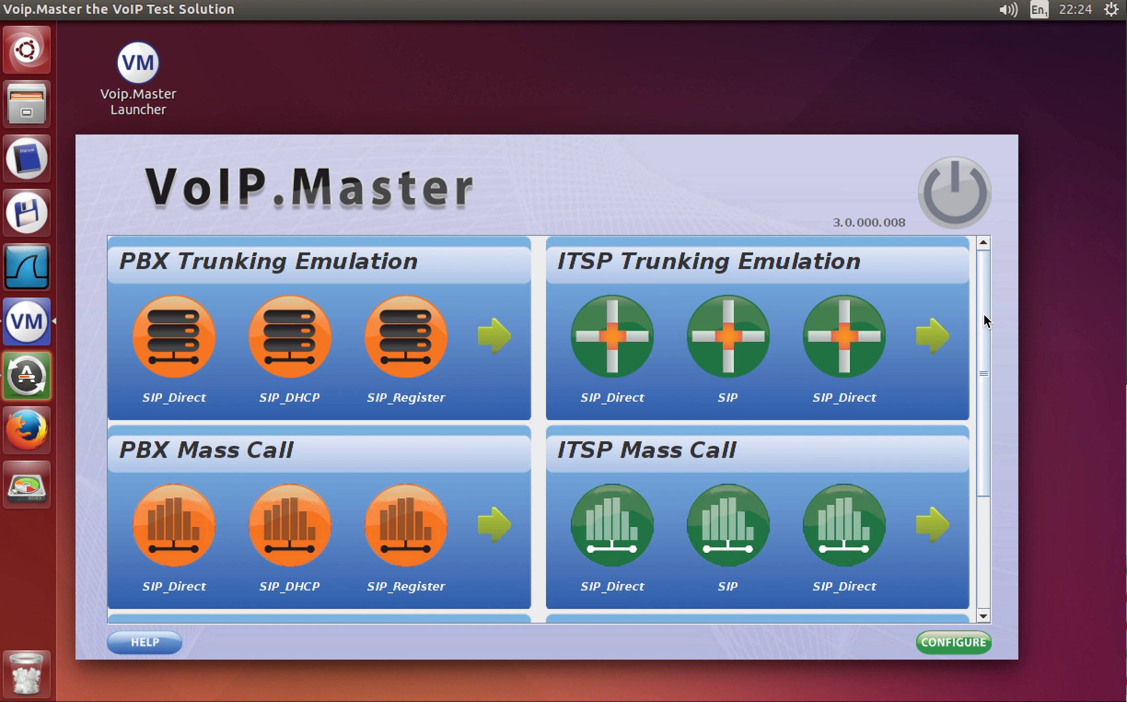
Scroll the launcher panels and load the SIP_DHCP test under PBX Trunking Emulation.
{"action": "mouse_move", "coordinate": [983, 312]}
{"action": "left_mouse_down"}
{"action": "mouse_move", "coordinate": [989, 469]}
{"action": "mouse_move", "coordinate": [979, 309]}
{"action": "left_mouse_up"}
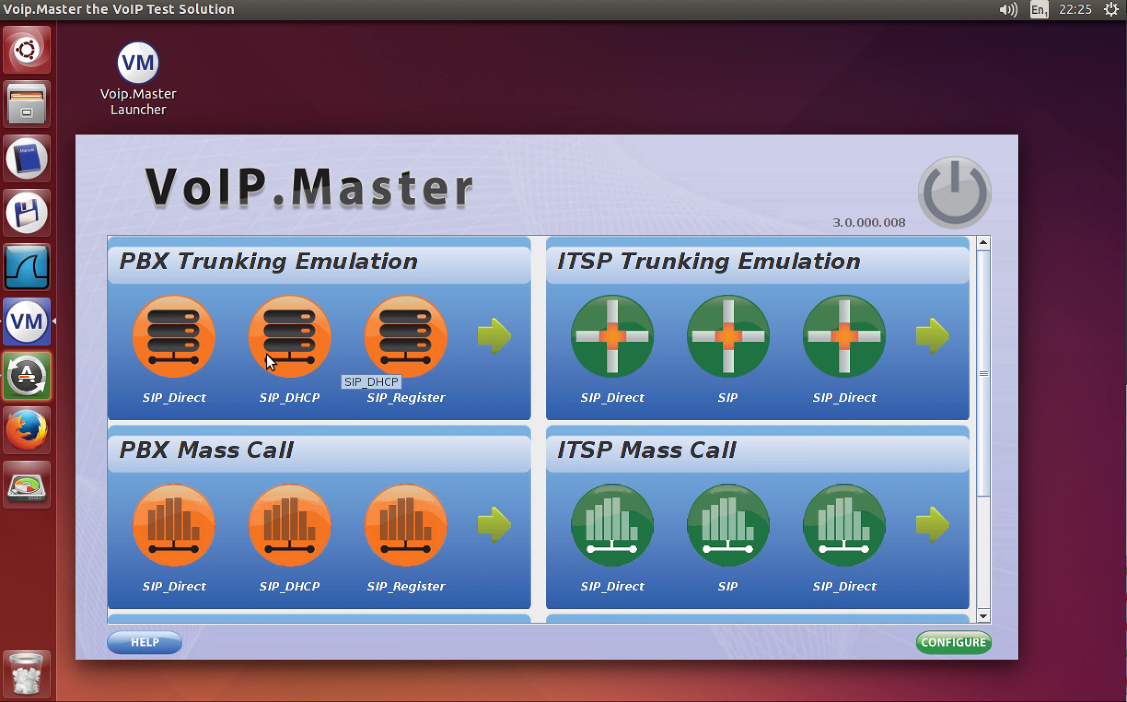
{"action": "left_click", "coordinate": [289, 370]}
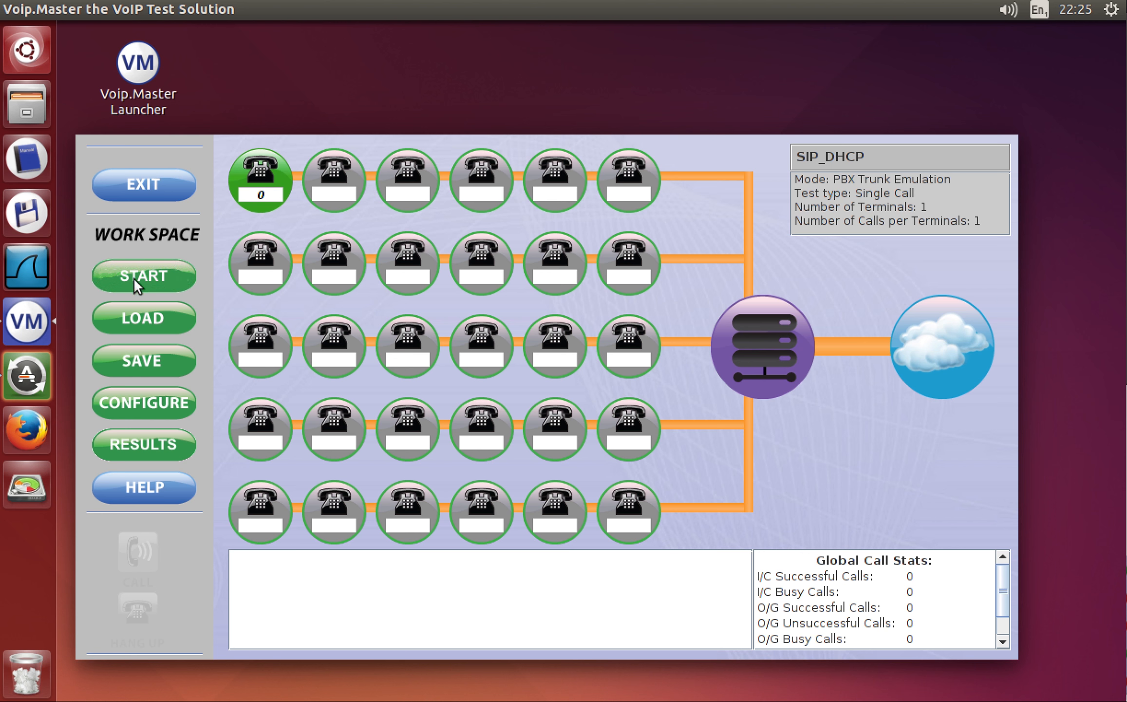
Open the Configure Trunking - SIP_DHCP dialog, showing G.711 A-Law codec and 20 ms packets.
{"action": "left_click", "coordinate": [135, 401]}
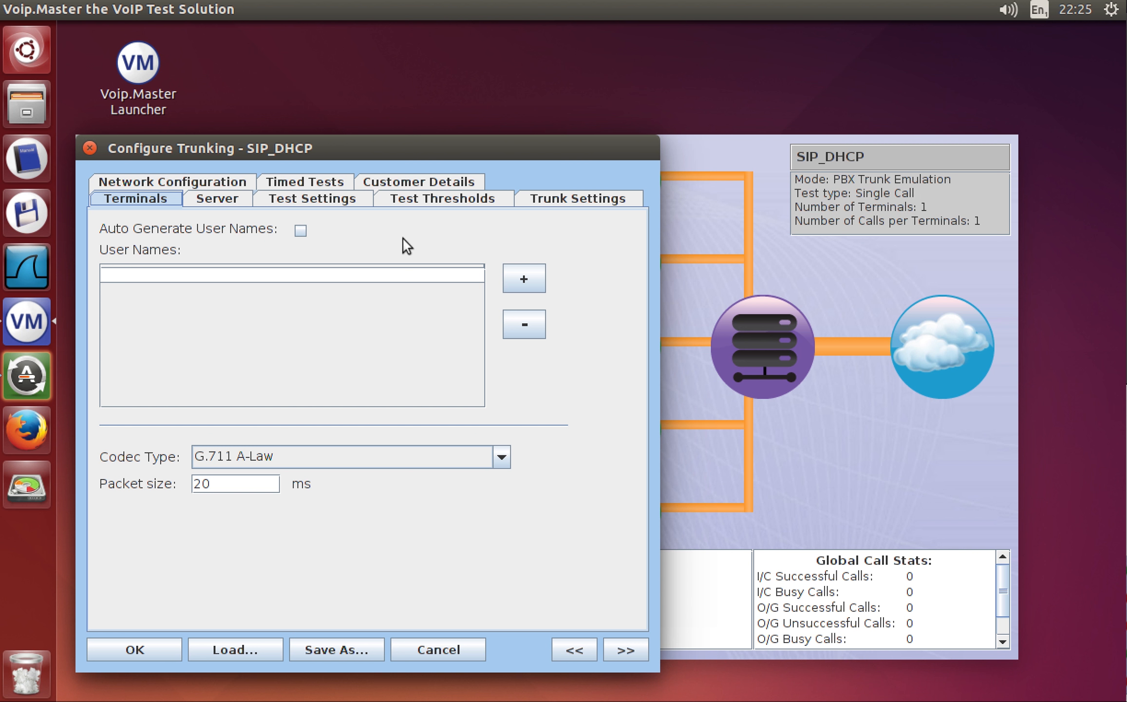
Review the Network Configuration tab, then show Trunk Settings with ITSP address 192.168.3.1.
{"action": "left_click", "coordinate": [175, 181]}
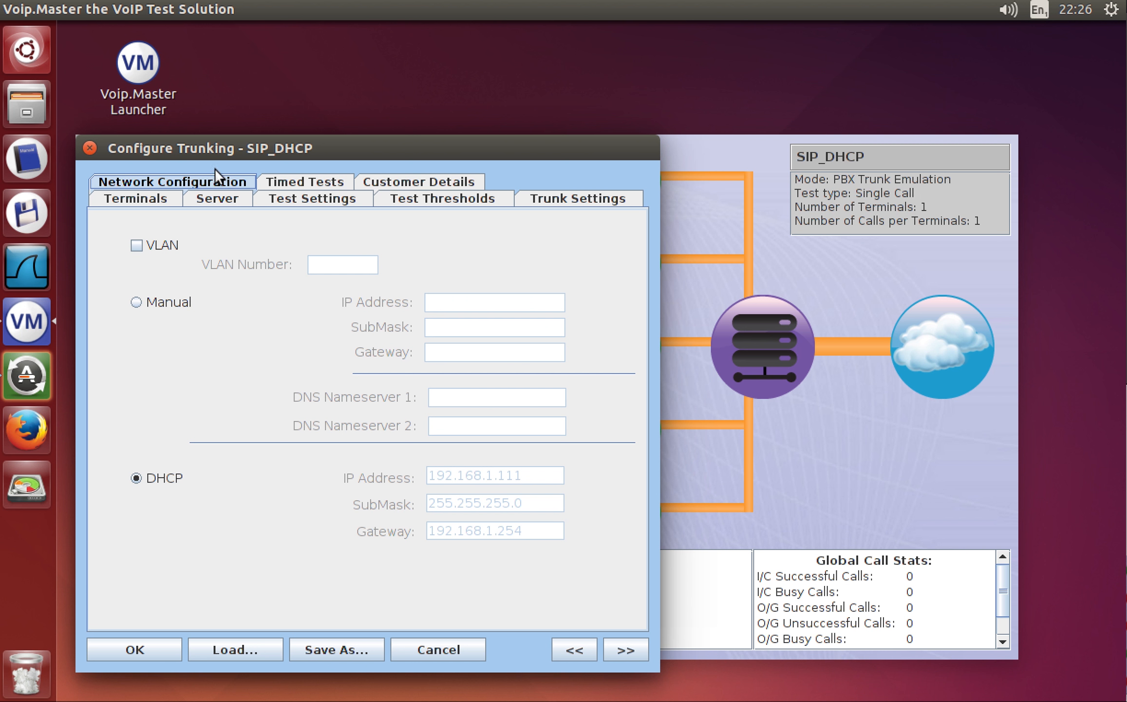
{"action": "left_click", "coordinate": [564, 198]}
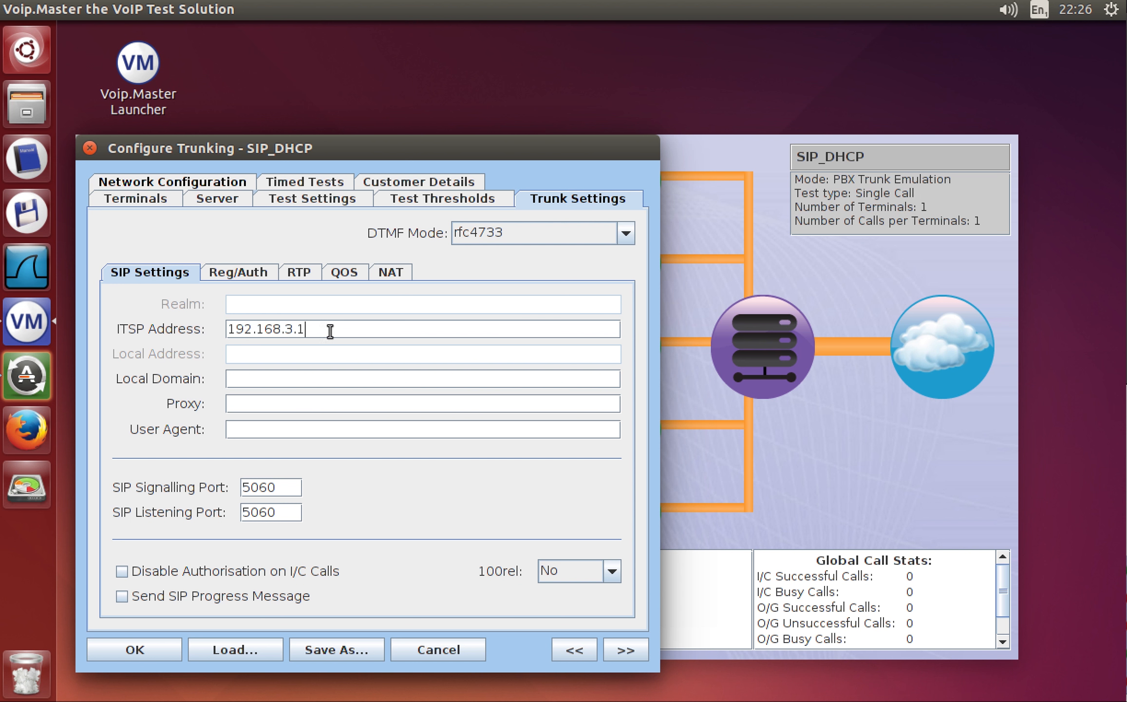
Replace the ITSP address with 192.168.1.113.
{"action": "left_click_drag", "start_coordinate": [327, 330], "coordinate": [213, 311]}
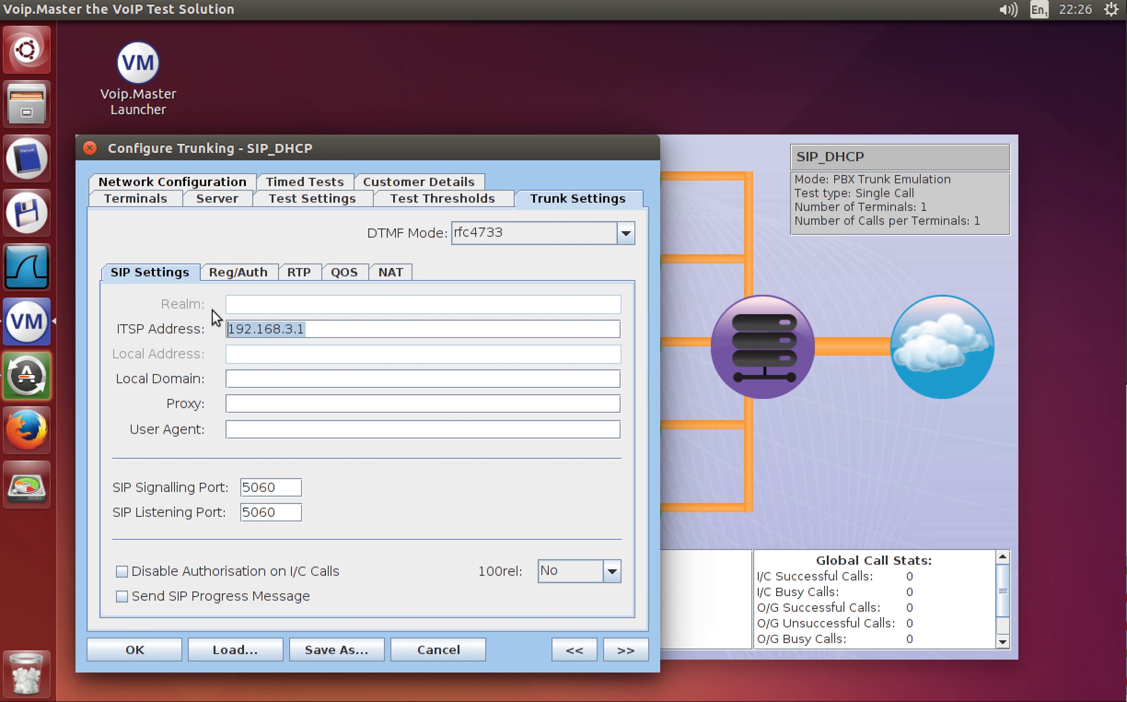
{"action": "type", "text": "192."}
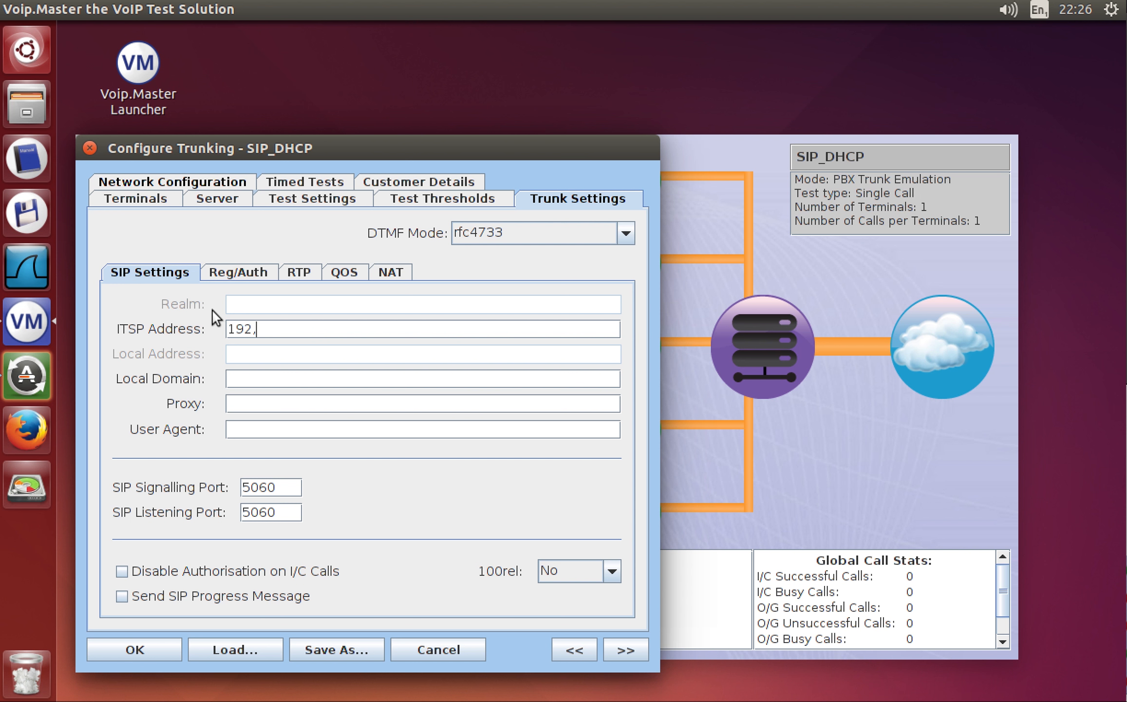
{"action": "type", "text": "168"}
{"action": "type", "text": ".1.1"}
{"action": "key", "text": "BackSpace"}
{"action": "key", "text": "BackSpace"}
{"action": "type", "text": ".113"}
{"action": "left_click", "coordinate": [273, 378]}
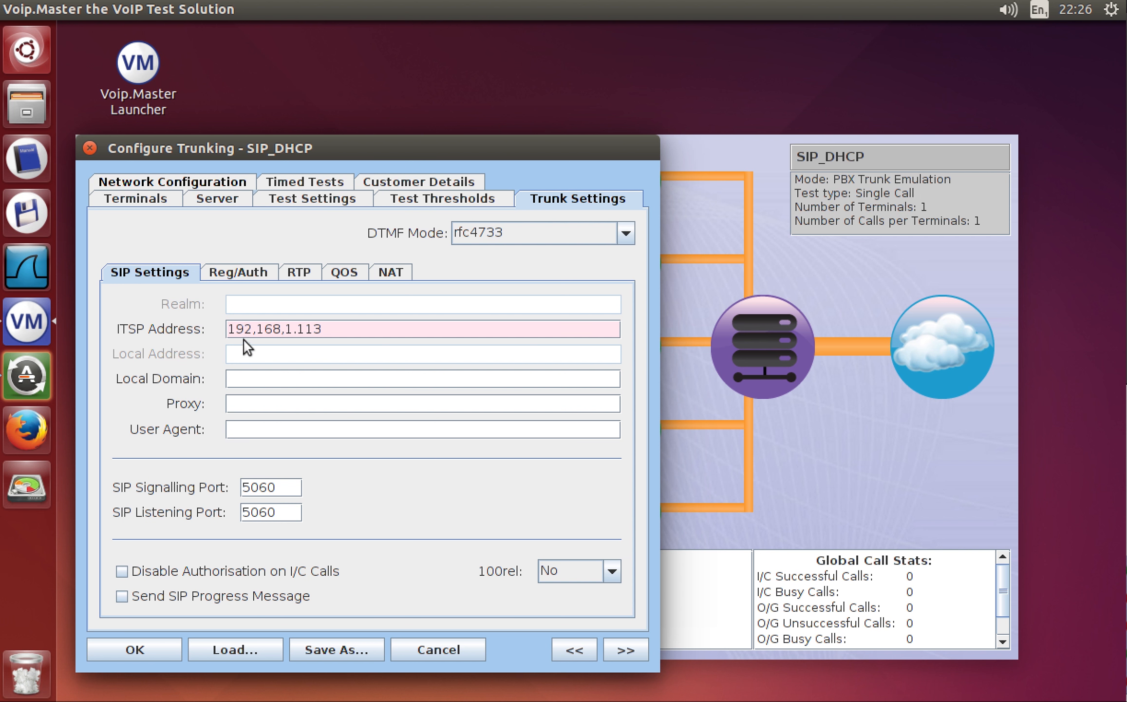
Correct the stray commas so the ITSP address reads 192.168.1.113, then show Reg/Auth settings.
{"action": "left_click", "coordinate": [255, 332]}
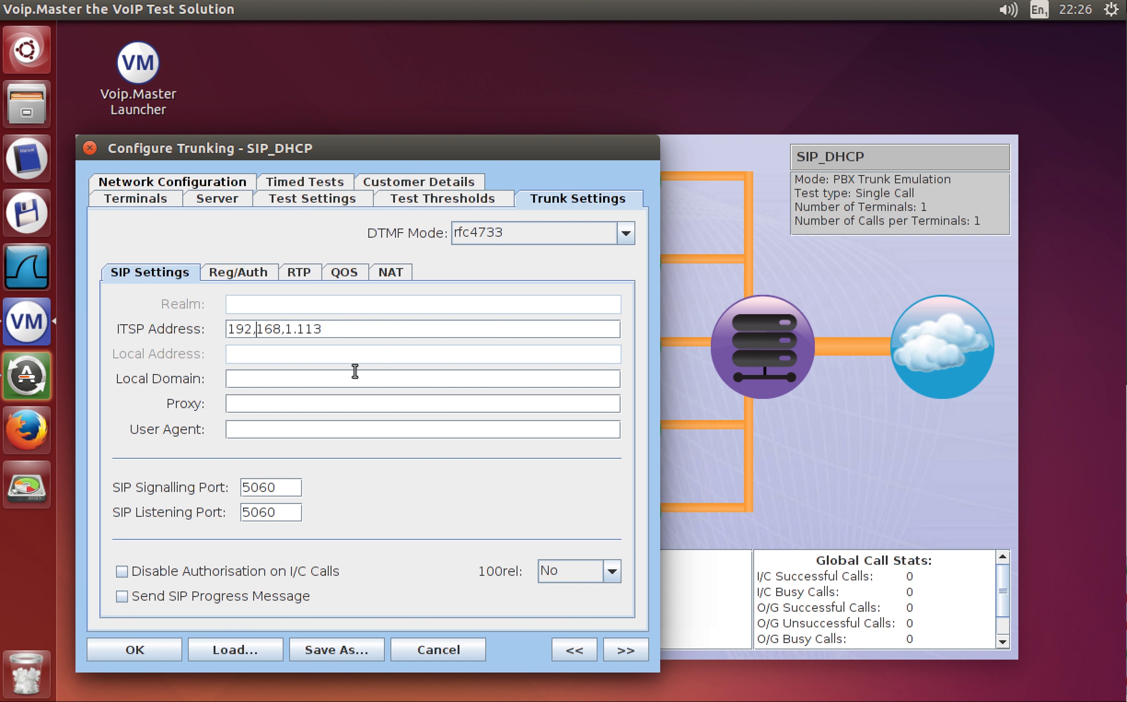
{"action": "key", "text": "BackSpace"}
{"action": "type", "text": "."}
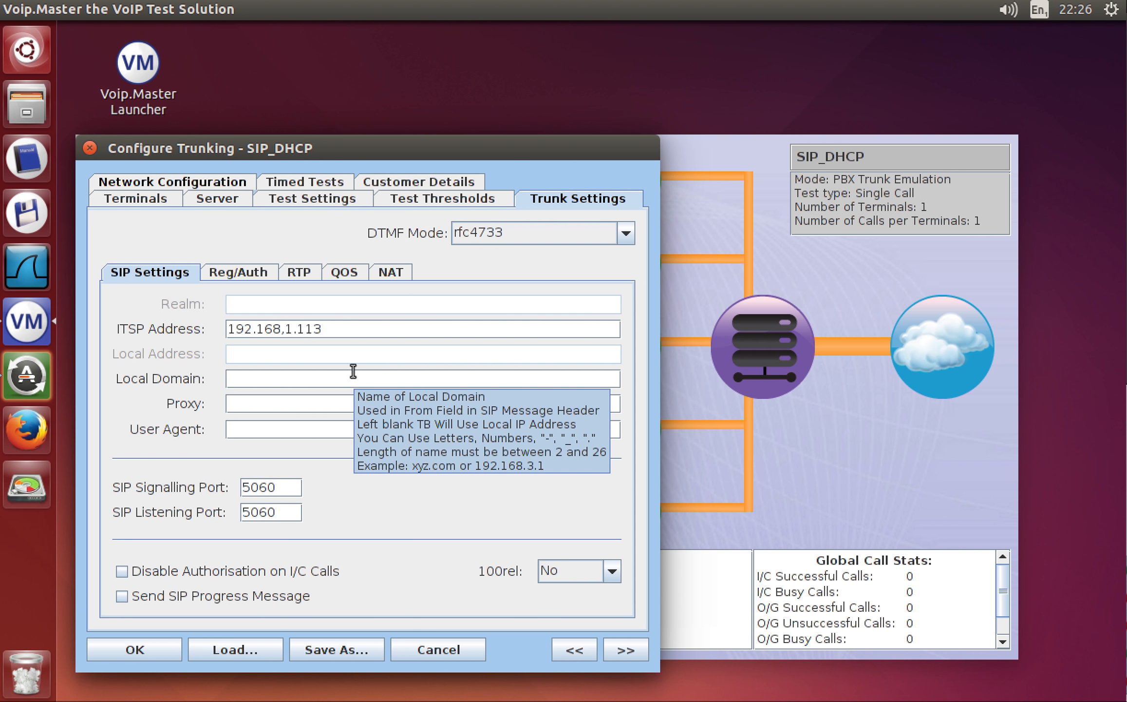
{"action": "left_click", "coordinate": [305, 372]}
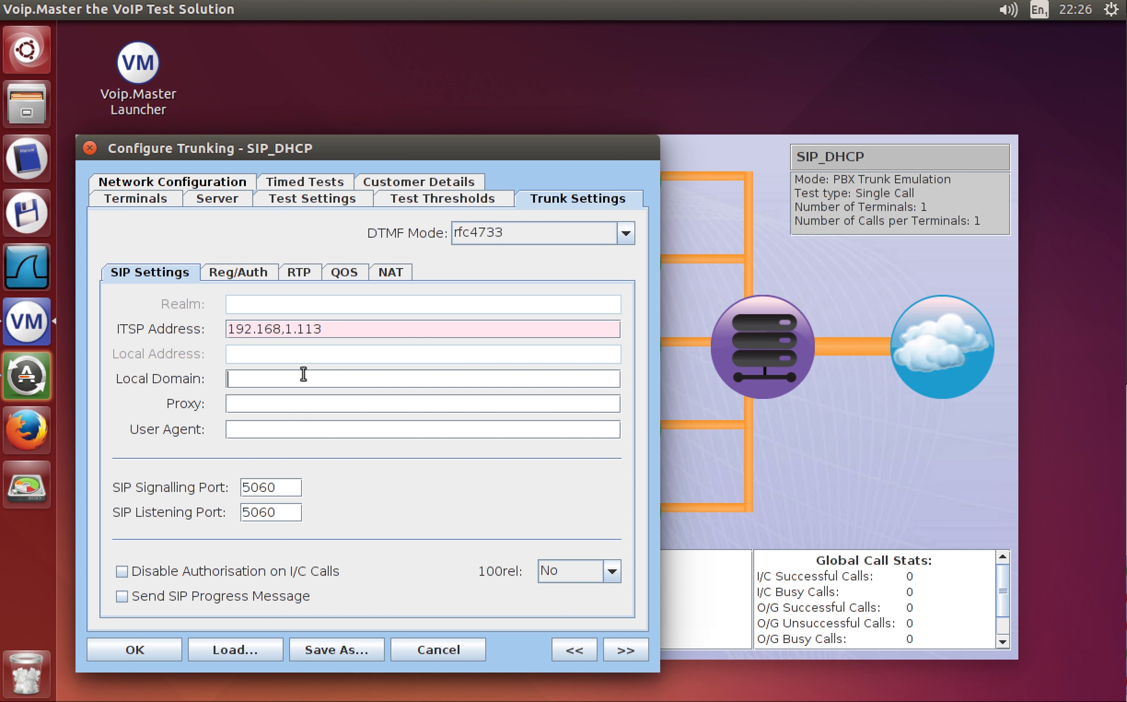
{"action": "left_click", "coordinate": [285, 329]}
{"action": "key", "text": "Delete"}
{"action": "type", "text": "."}
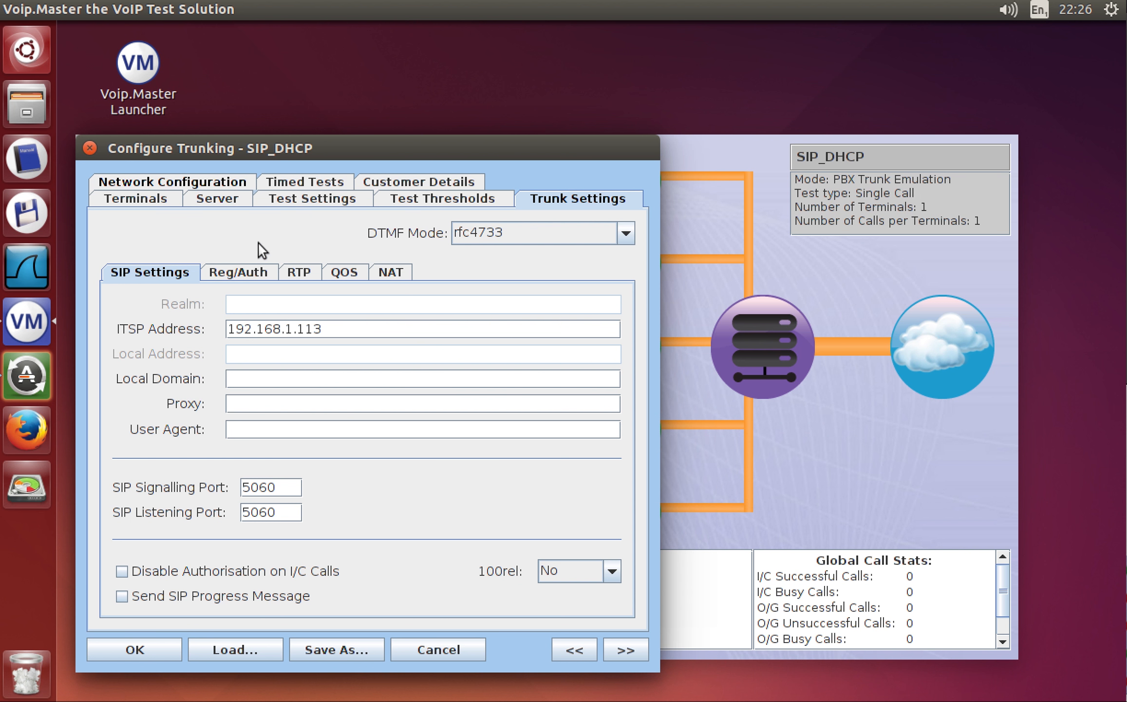
{"action": "left_click", "coordinate": [236, 272]}
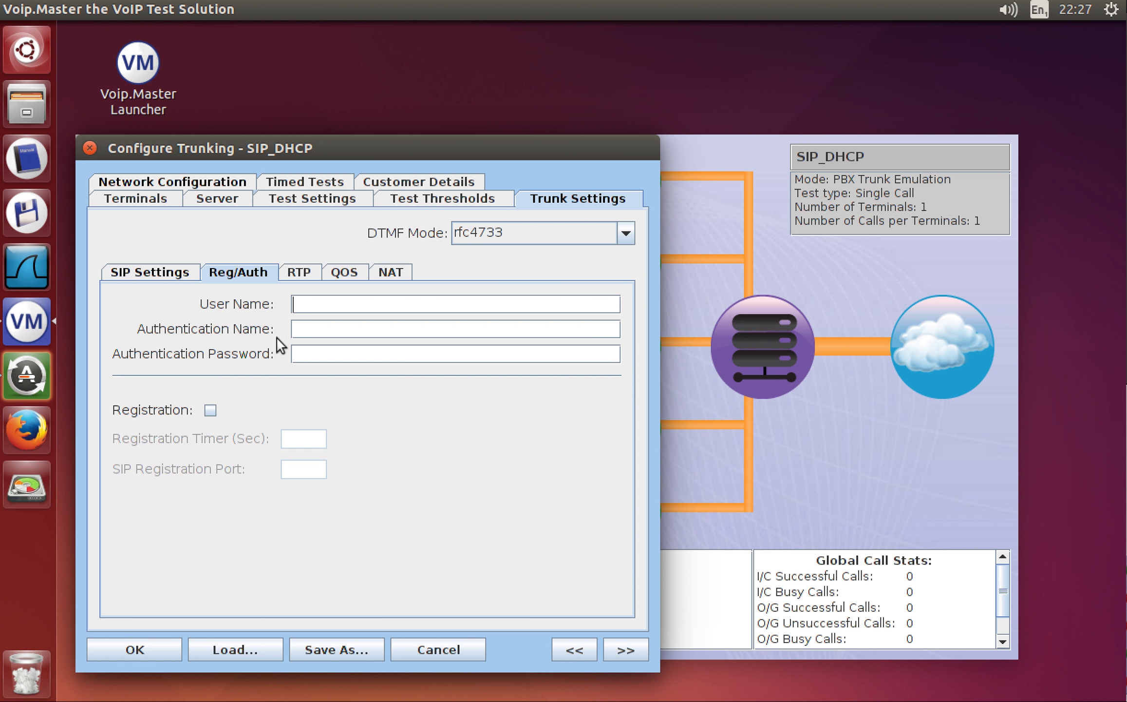
Fill in the trunk user name, authentication name and authentication password on Reg/Auth.
{"action": "left_click", "coordinate": [314, 304]}
{"action": "type", "text": "123456789"}
{"action": "key", "text": "Tab"}
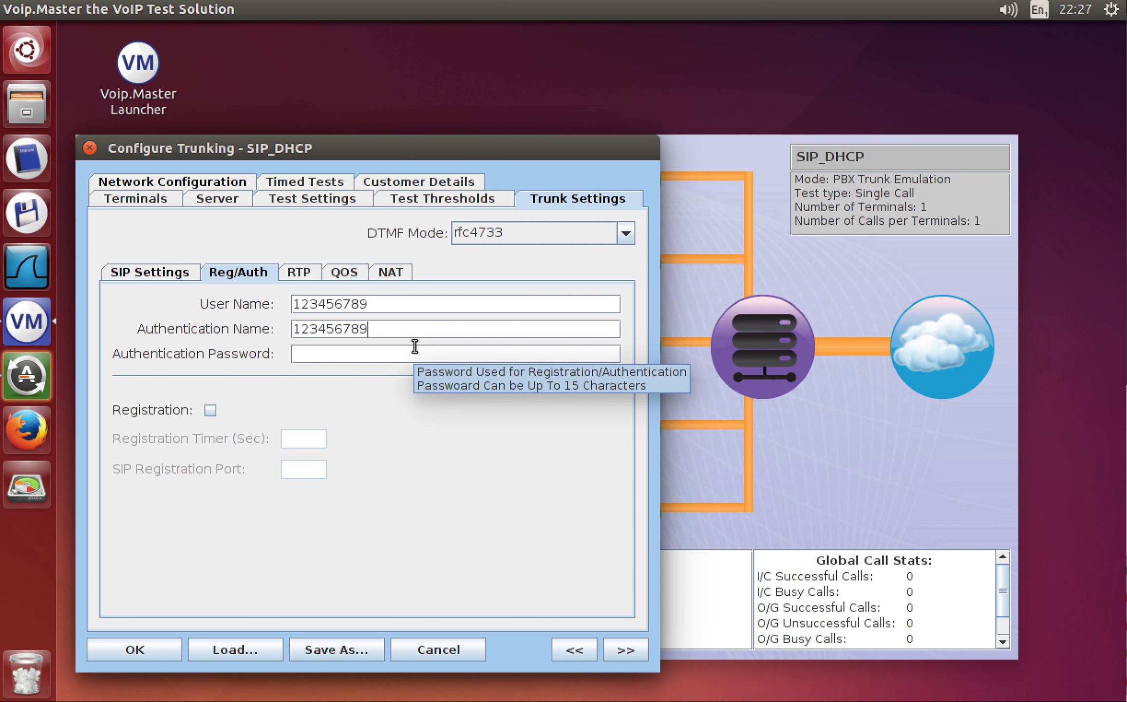
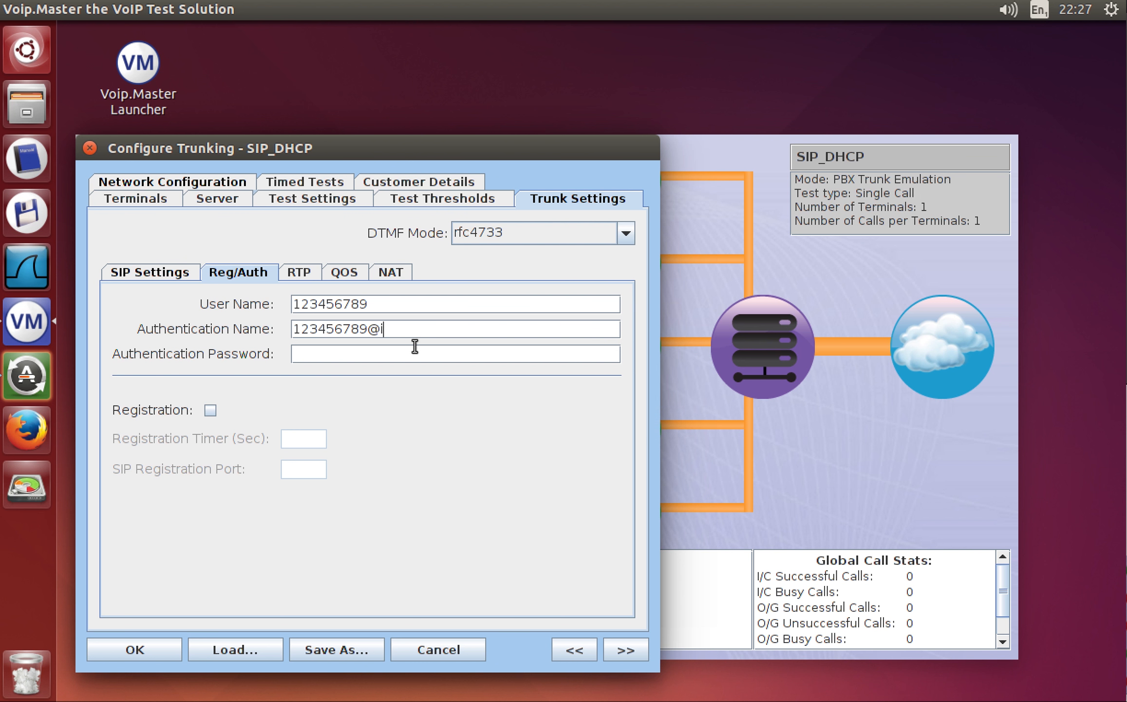
{"action": "left_click", "coordinate": [347, 349]}
{"action": "type", "text": "****"}
Enable registration with a 30-second timer on port 5060.
{"action": "left_click", "coordinate": [210, 411]}
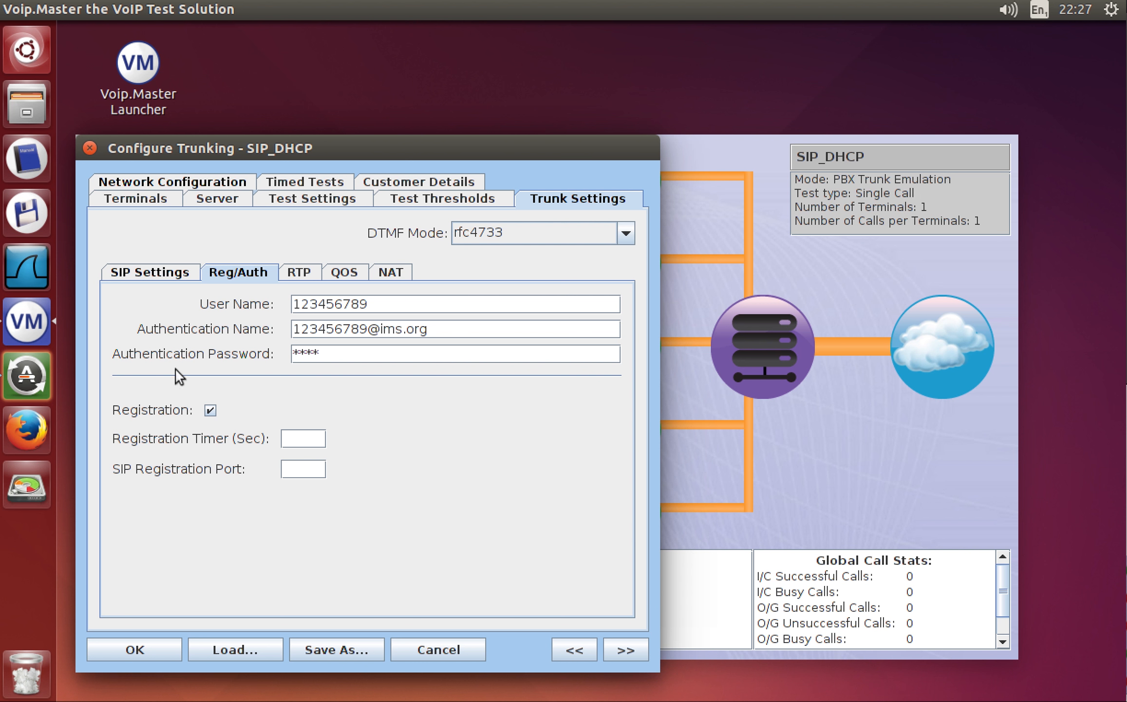
{"action": "left_click", "coordinate": [295, 443]}
{"action": "type", "text": "30"}
{"action": "key", "text": "Tab"}
{"action": "type", "text": "5060"}
{"action": "left_click", "coordinate": [145, 272]}
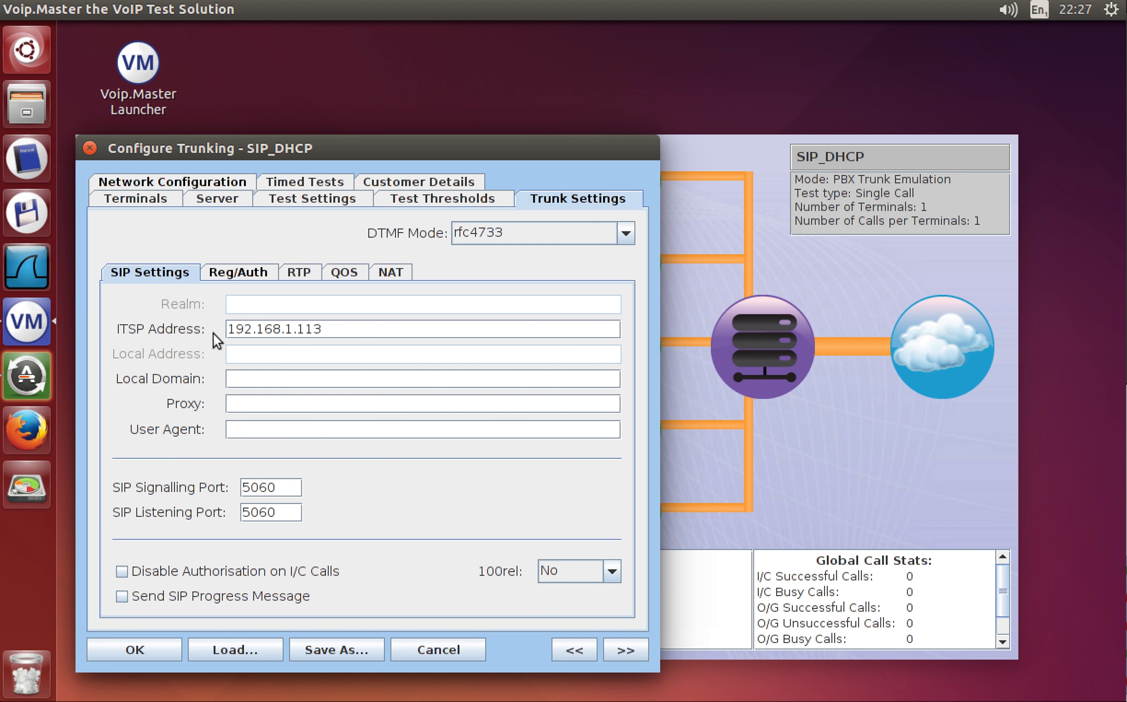
Recheck the ITSP address and Reg/Auth details, then show Test Settings (single call, number 904).
{"action": "left_click", "coordinate": [287, 335]}
{"action": "left_click", "coordinate": [242, 272]}
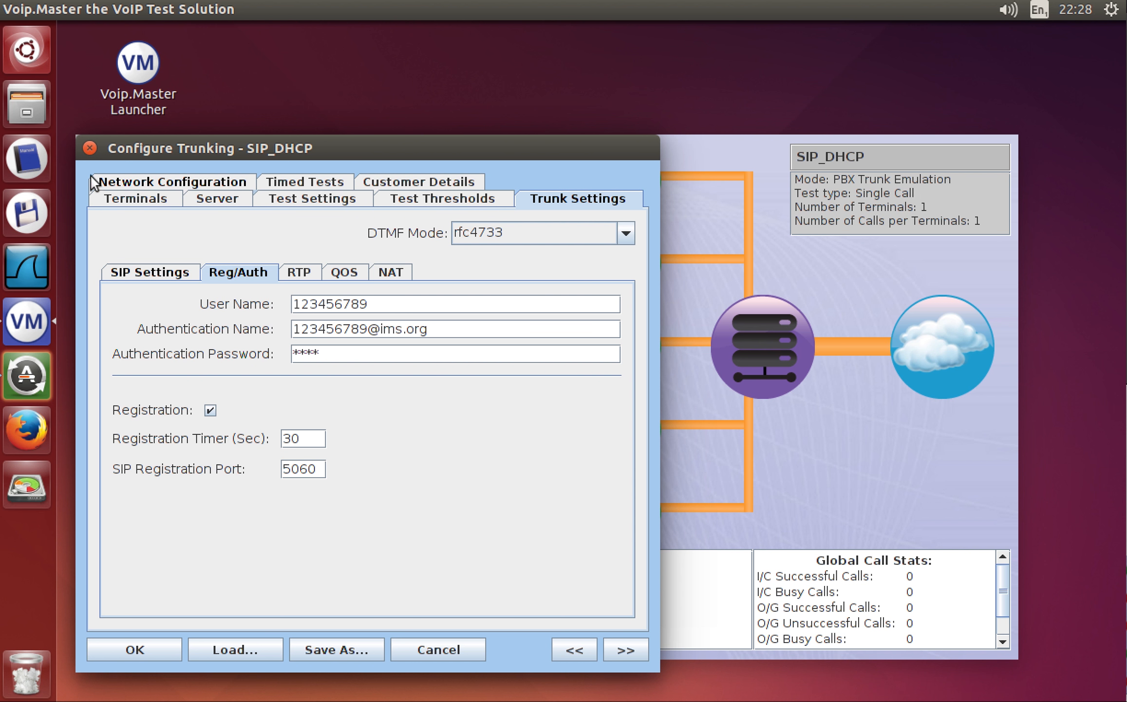
{"action": "left_click", "coordinate": [292, 197]}
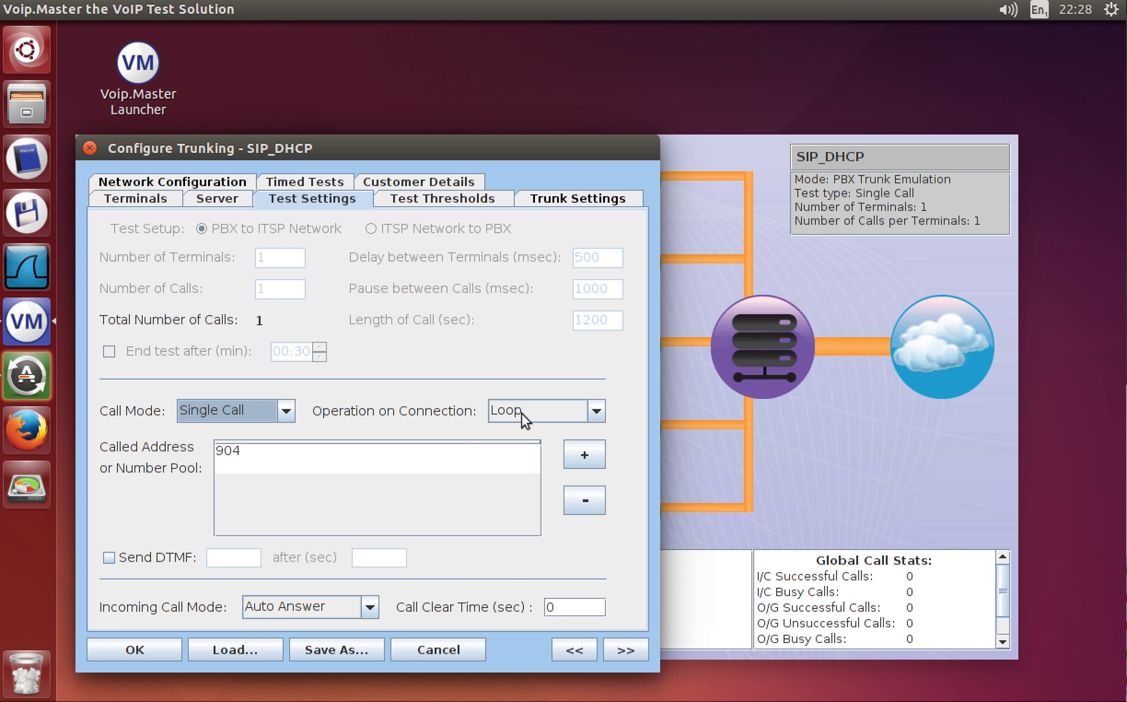
Set Operation on Connection to Headset and replace called number 904 with the external phone number.
{"action": "left_click", "coordinate": [596, 413]}
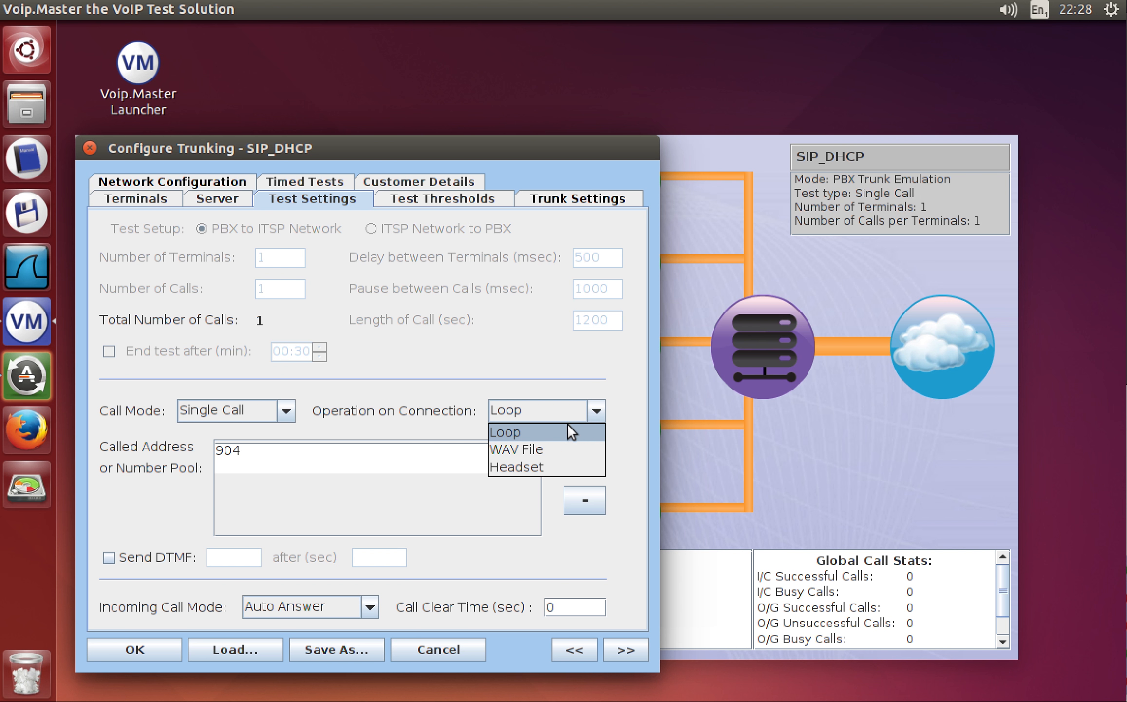
{"action": "left_click", "coordinate": [533, 463]}
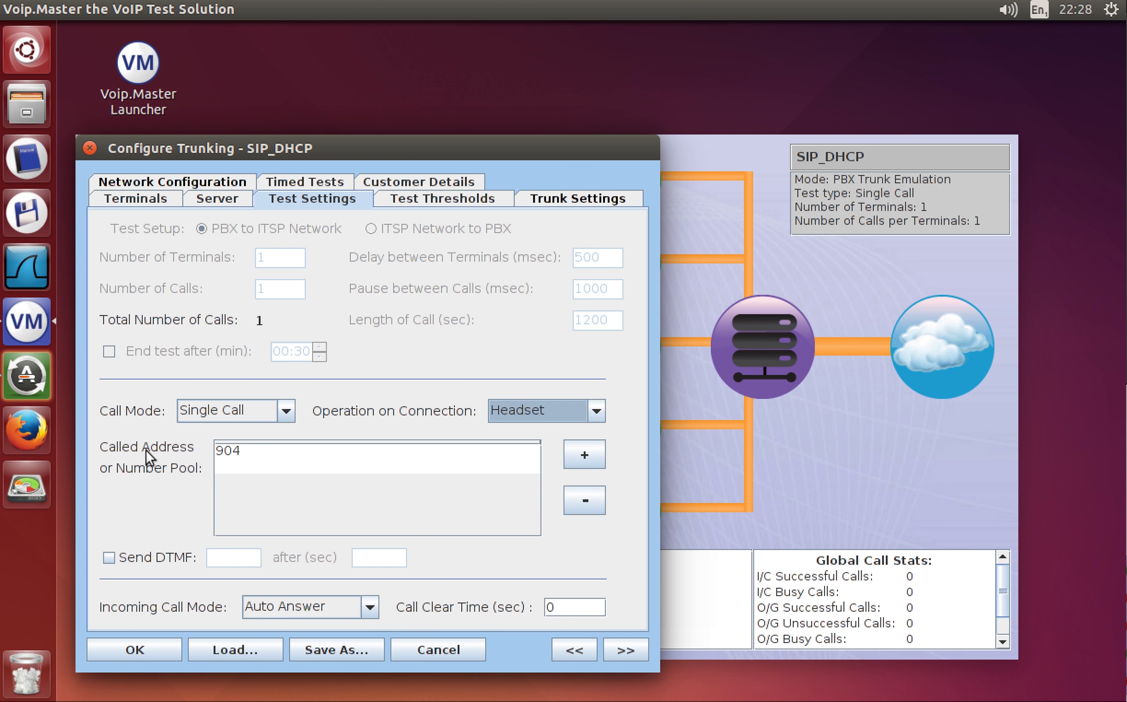
{"action": "left_click", "coordinate": [250, 450]}
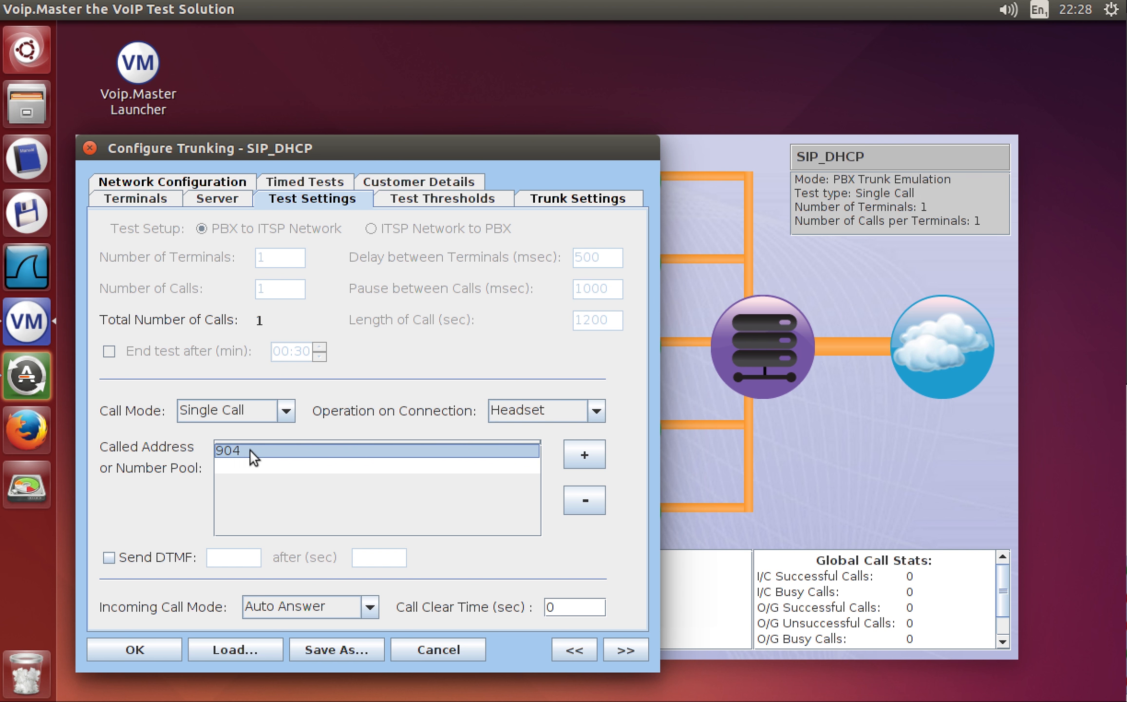
{"action": "double_click", "coordinate": [249, 449]}
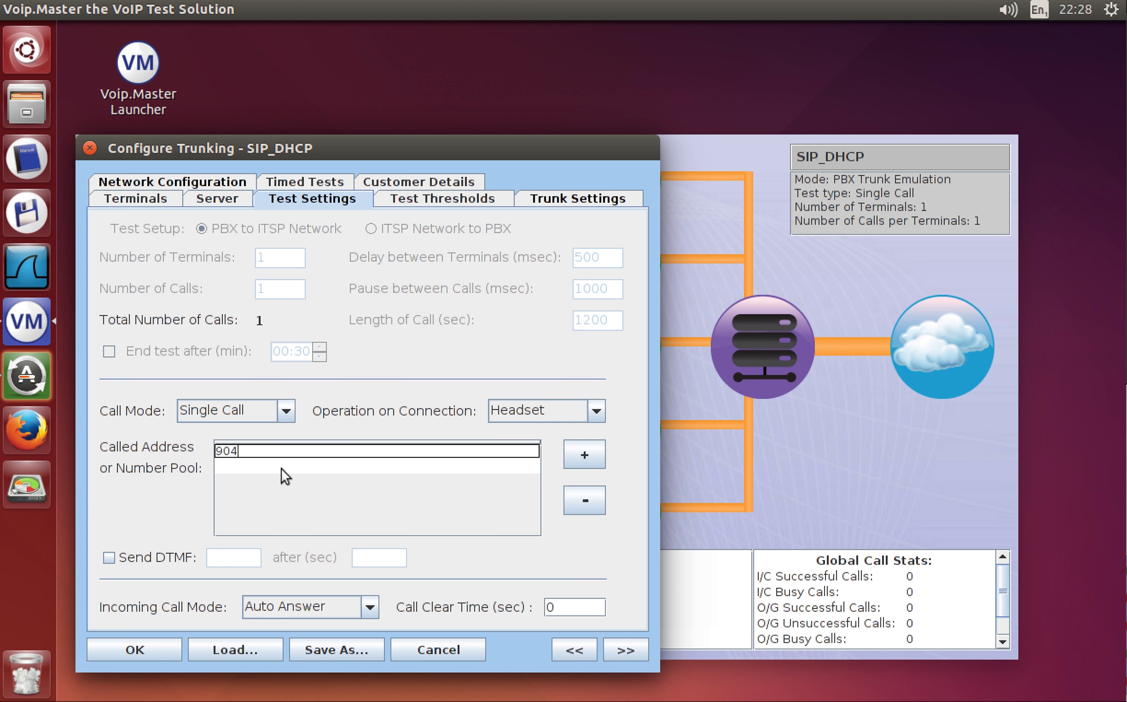
{"action": "key", "text": "BackSpace"}
{"action": "key", "text": "BackSpace"}
{"action": "key", "text": "BackSpace"}
{"action": "type", "text": "01296"}
{"action": "key", "text": "Return"}
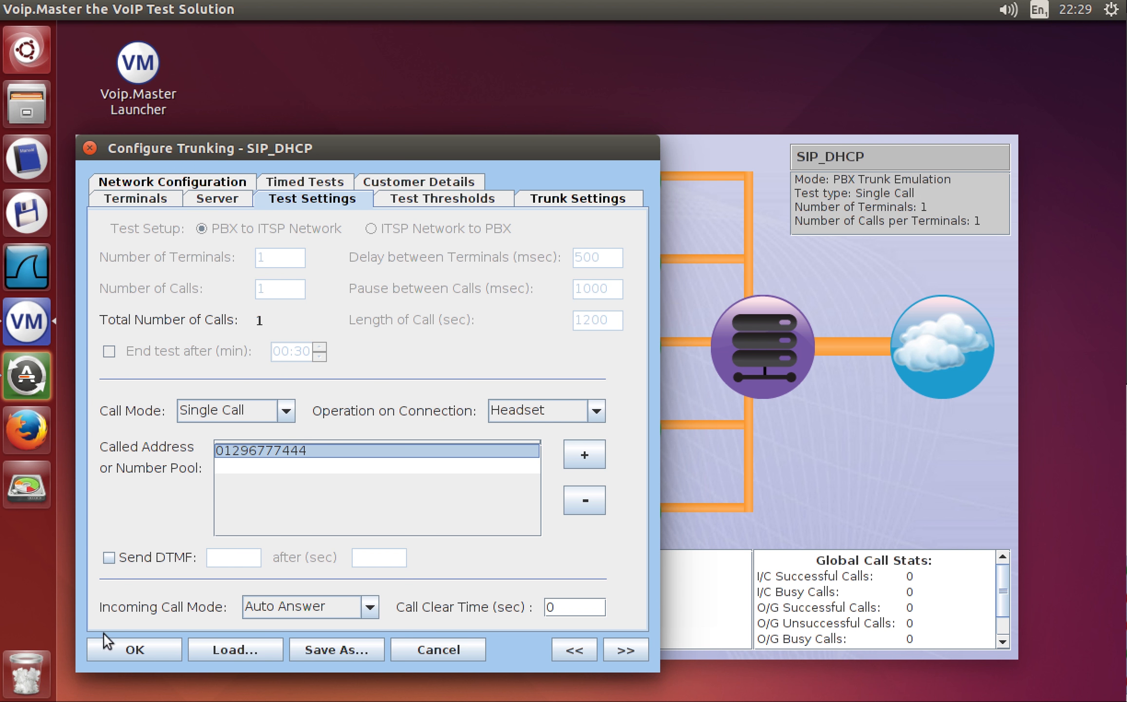
Apply the configuration and save it as the profile file 'VoIPMaster-Test1'.
{"action": "left_click", "coordinate": [121, 649]}
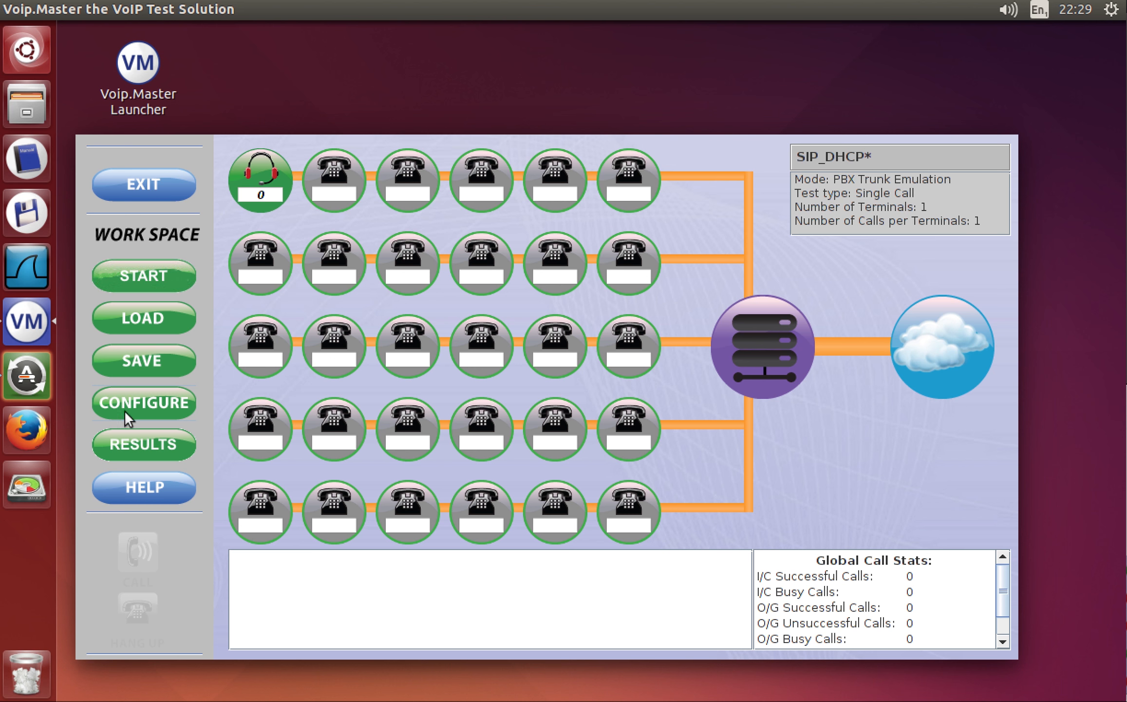
{"action": "left_click", "coordinate": [142, 352]}
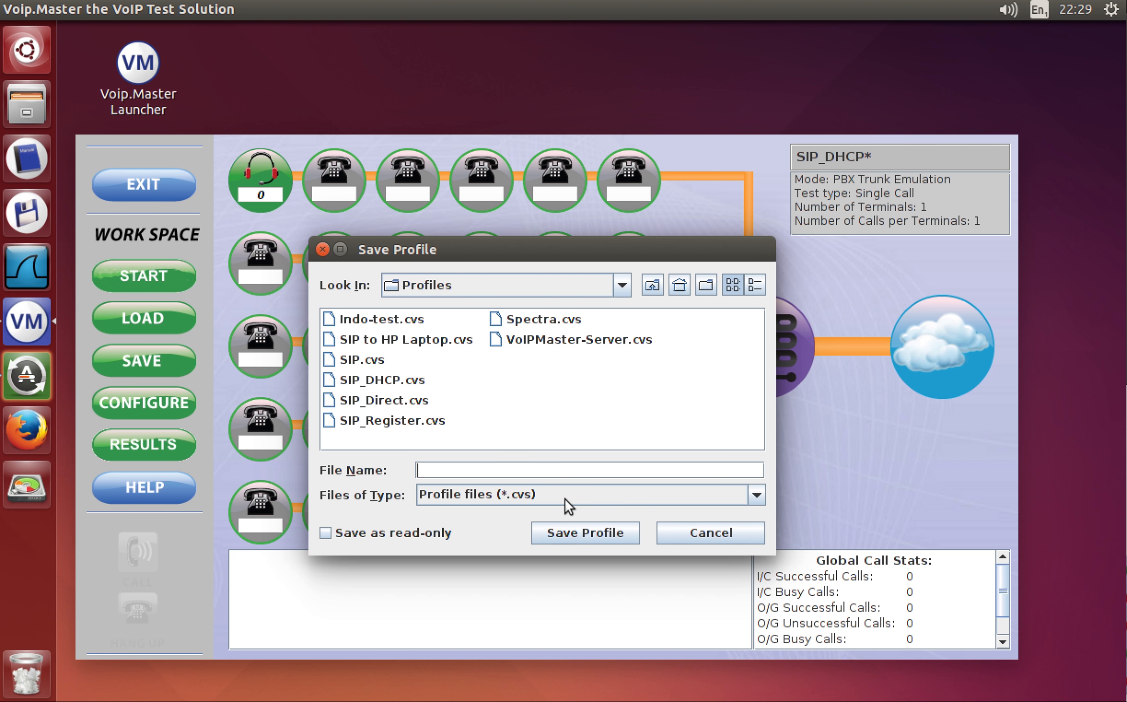
{"action": "type", "text": "VoUP"}
{"action": "key", "text": "BackSpace"}
{"action": "key", "text": "BackSpace"}
{"action": "type", "text": "UP"}
{"action": "key", "text": "BackSpace"}
{"action": "key", "text": "BackSpace"}
{"action": "type", "text": "IPMaster-Test1"}
{"action": "left_click", "coordinate": [552, 531]}
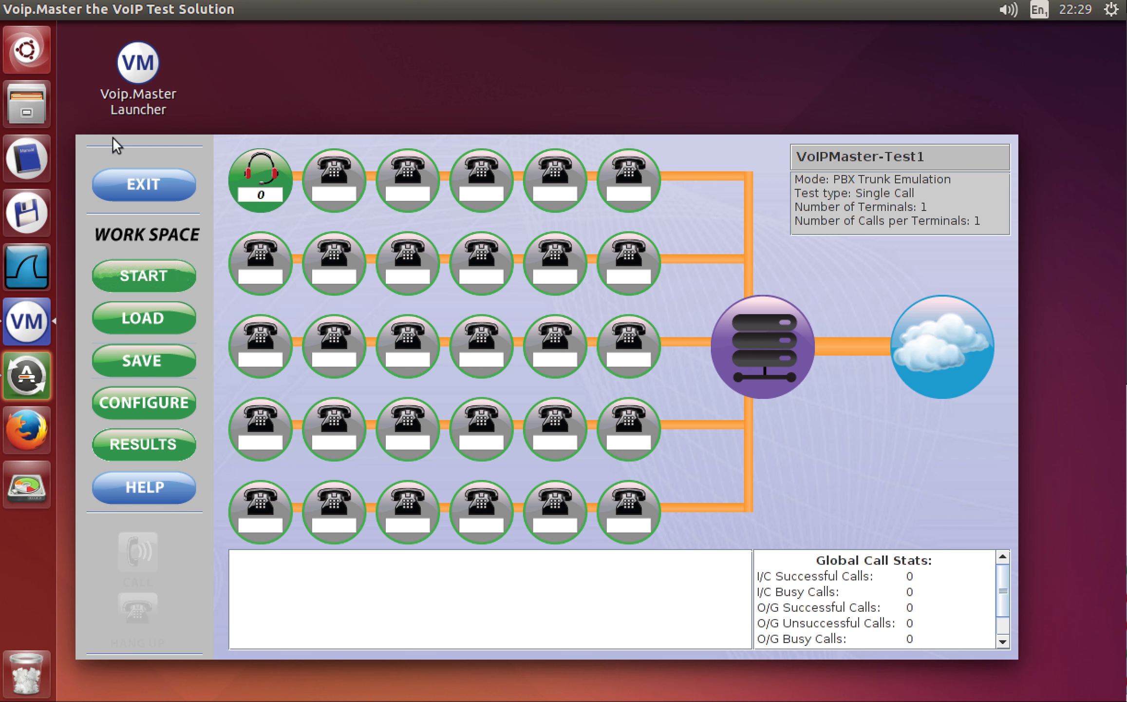
Start VoIPMaster-Test1 and, once the trunk shows Registered, place the headset call.
{"action": "left_click", "coordinate": [146, 272]}
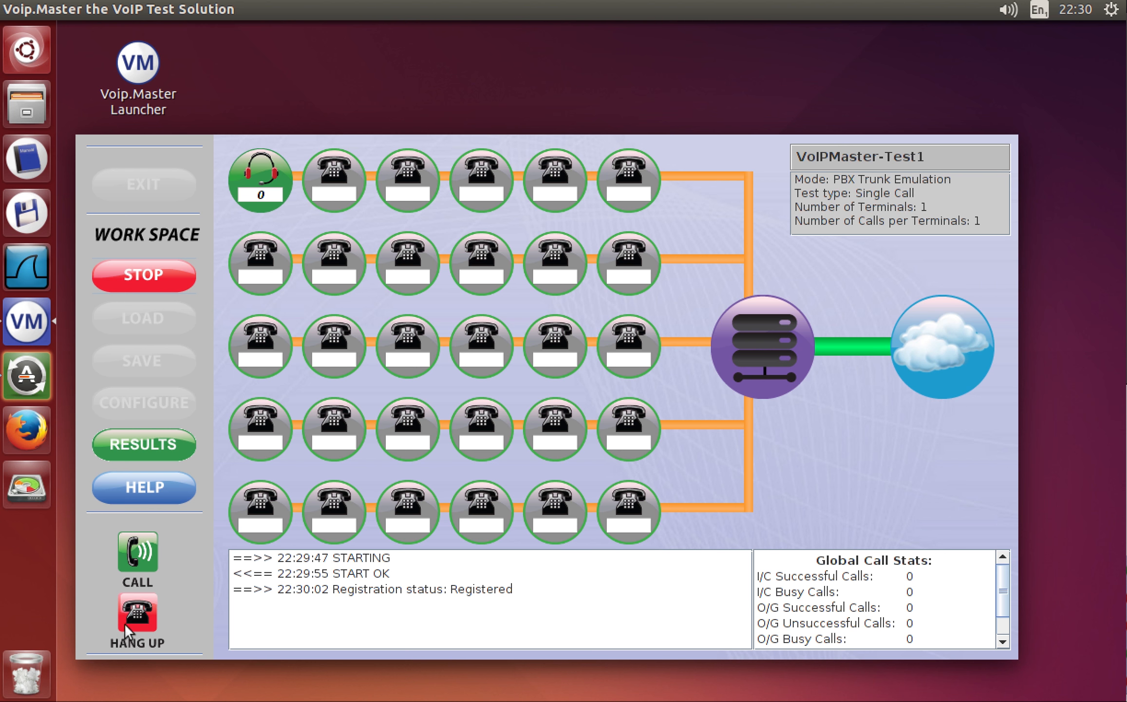
{"action": "left_click", "coordinate": [148, 561]}
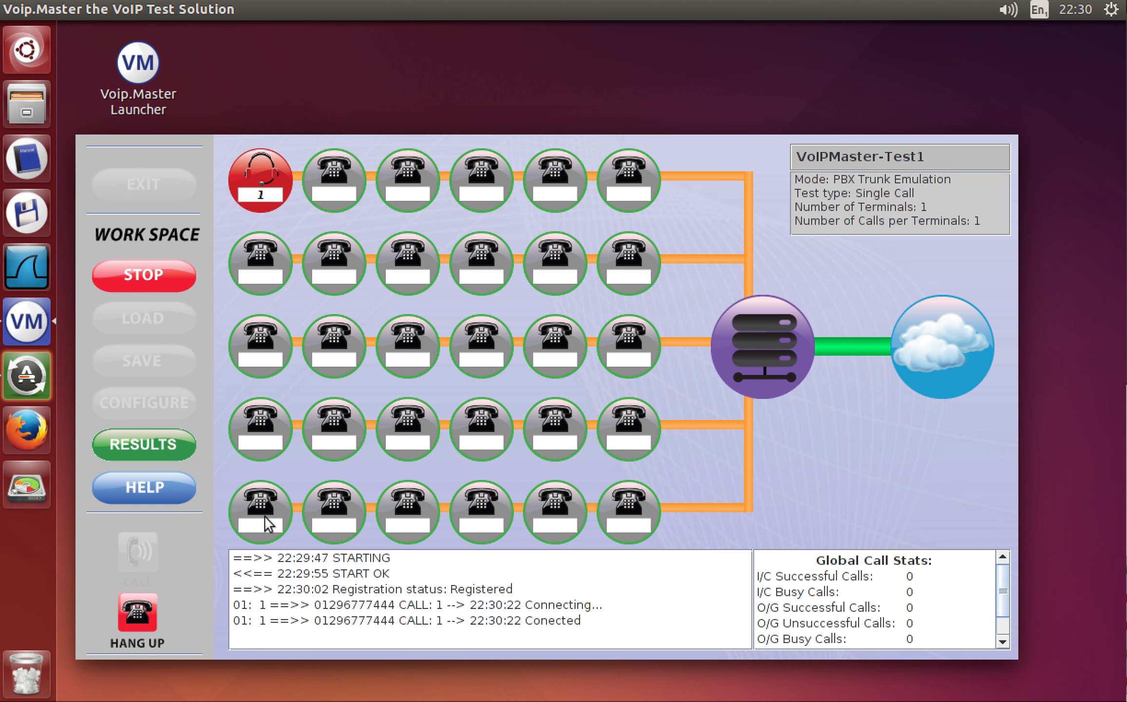
Hang up terminal 1's headset call and stop the workspace, logging one successful outgoing call.
{"action": "left_click", "coordinate": [138, 613]}
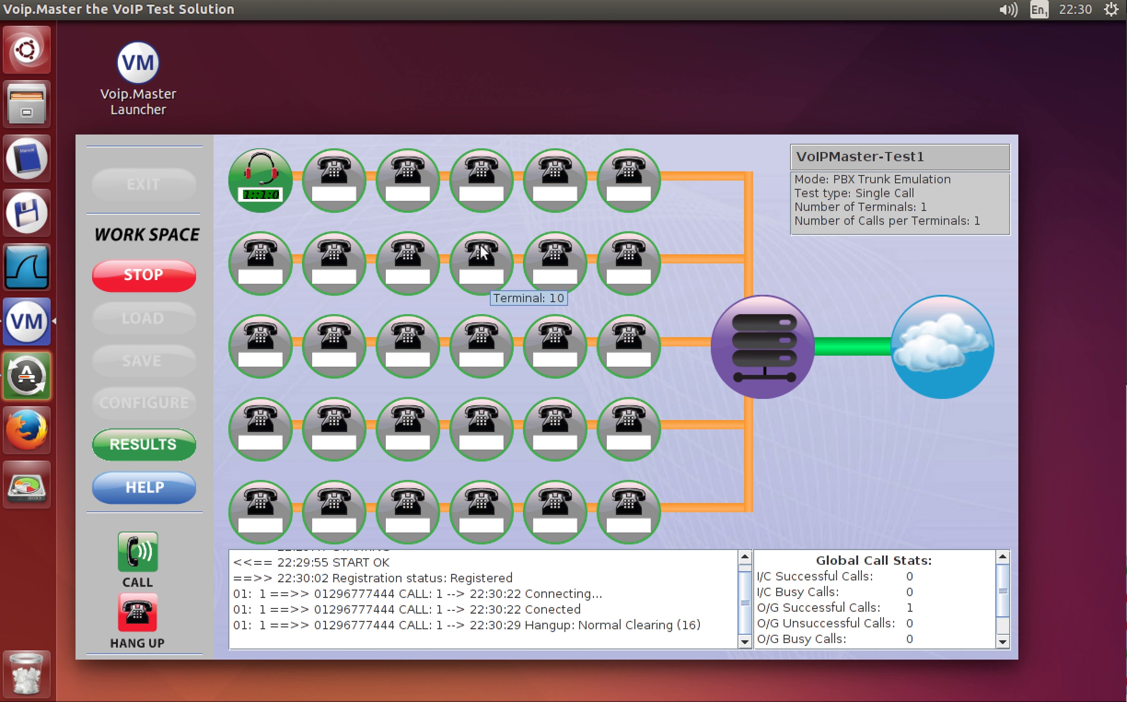
{"action": "left_click", "coordinate": [157, 263]}
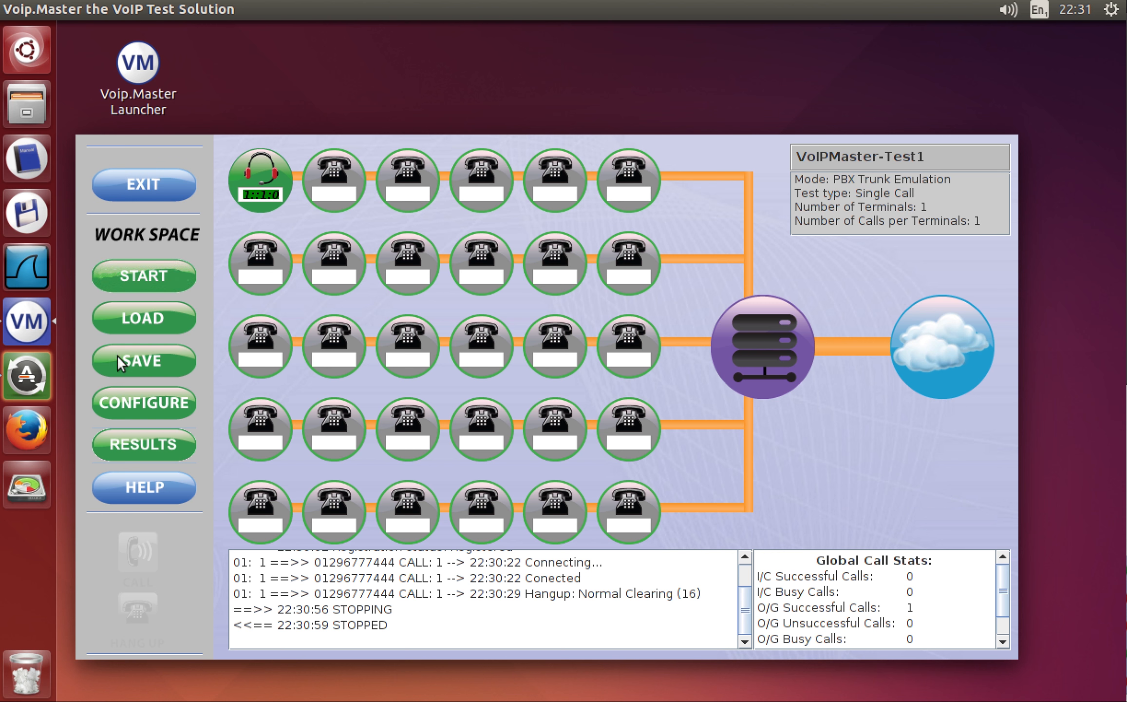
Set Test Settings to Sequential Call, WAV File operation, 5 terminals and 50 ms delay.
{"action": "left_click", "coordinate": [149, 401]}
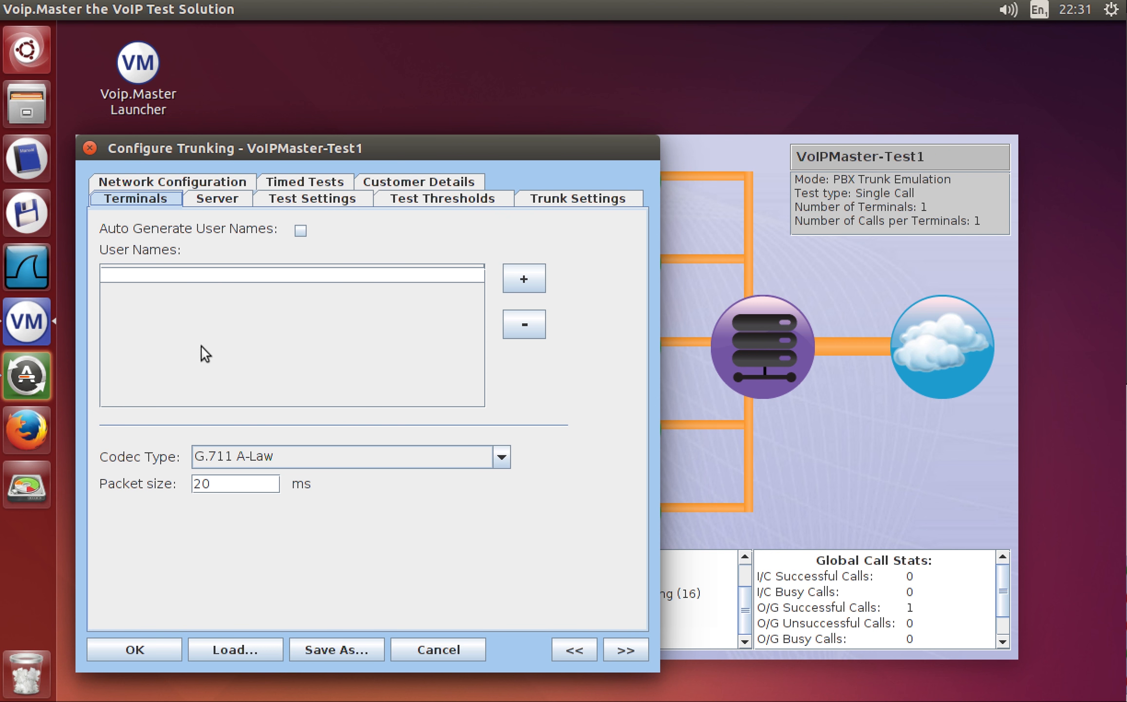
{"action": "left_click", "coordinate": [291, 206]}
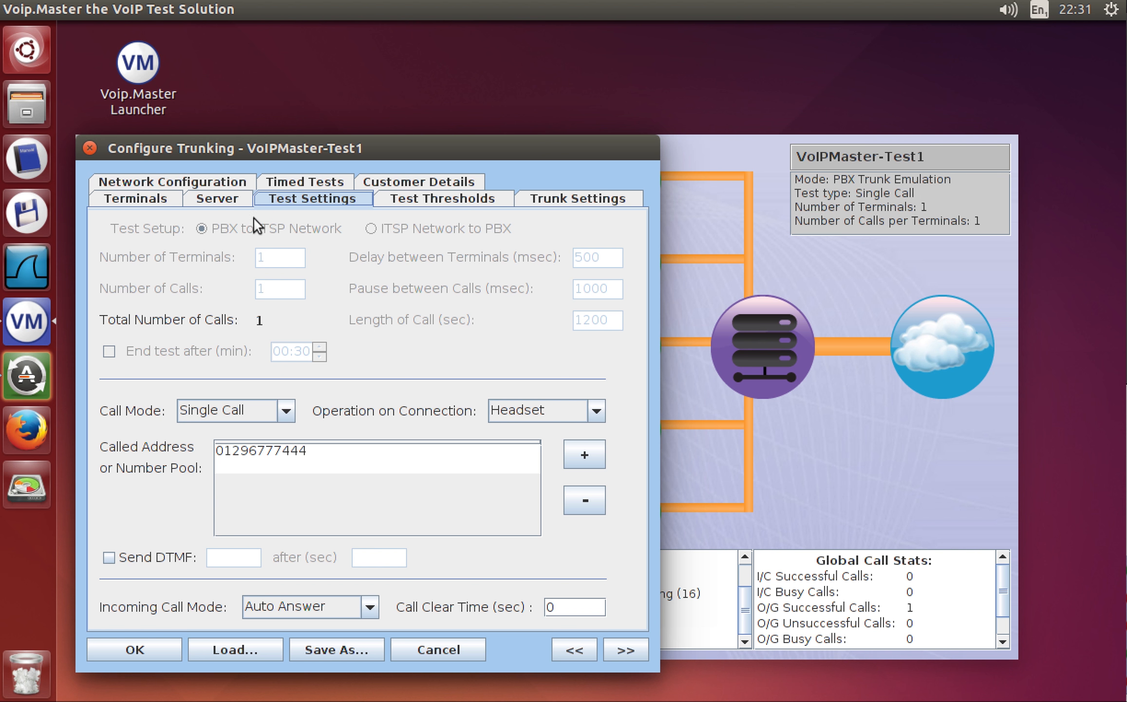
{"action": "left_click", "coordinate": [286, 411]}
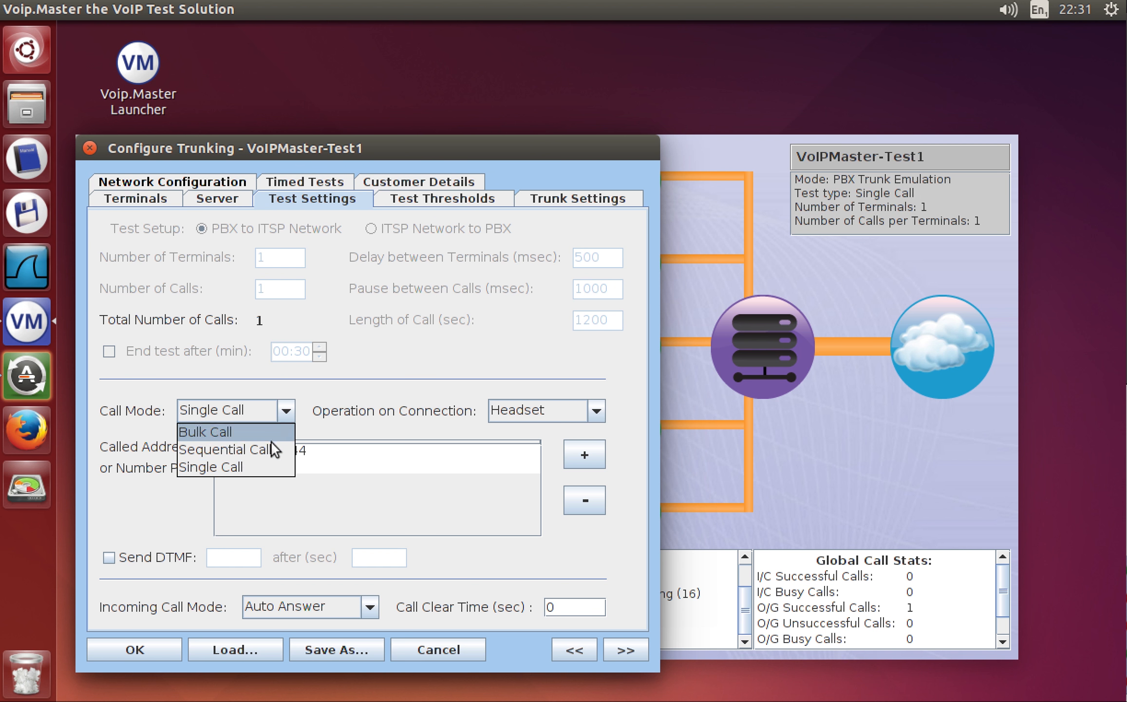
{"action": "left_click", "coordinate": [228, 449]}
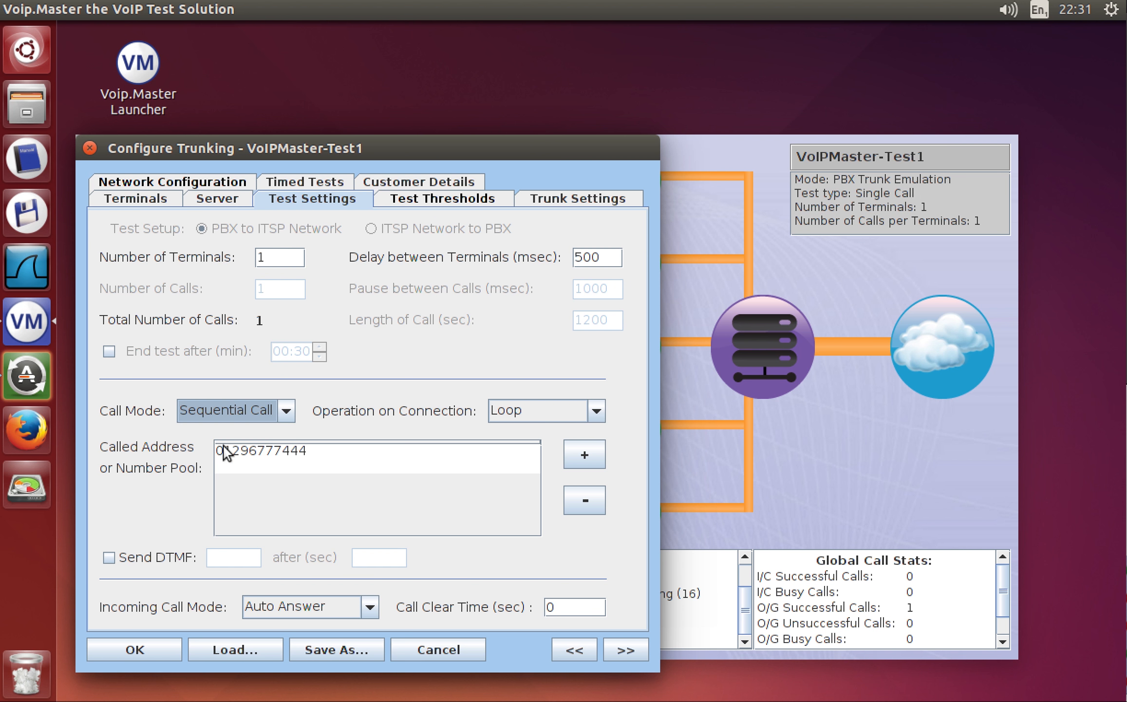
{"action": "left_click", "coordinate": [596, 409]}
{"action": "left_click", "coordinate": [520, 444]}
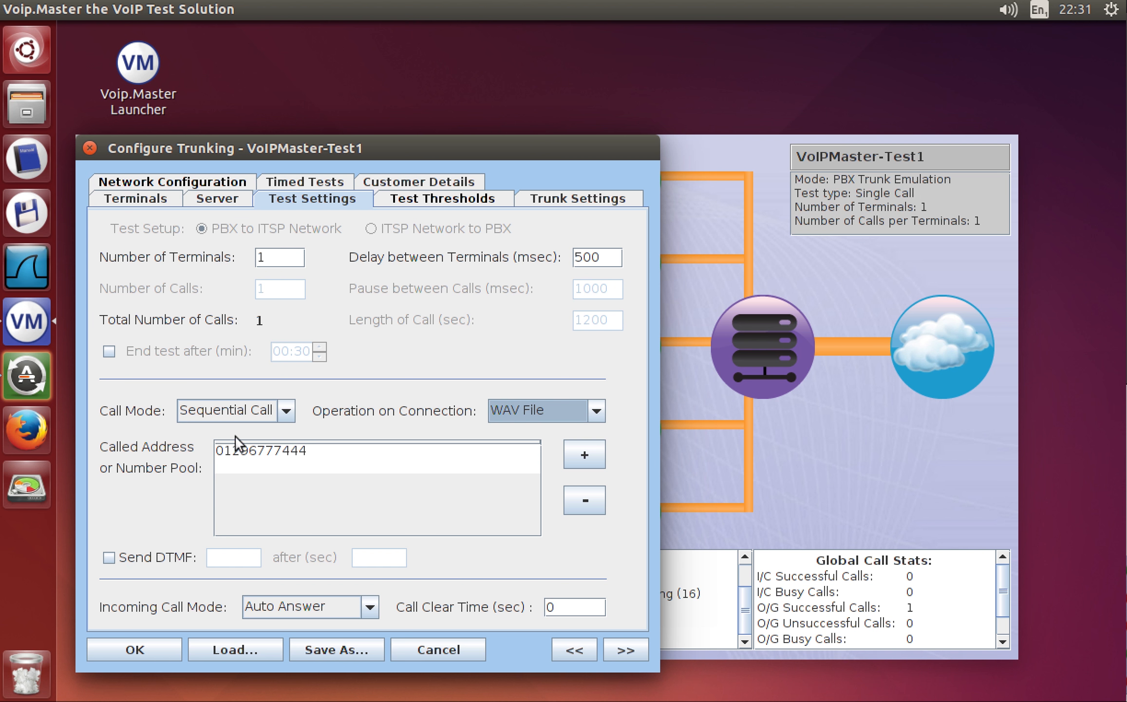
{"action": "left_click", "coordinate": [274, 258]}
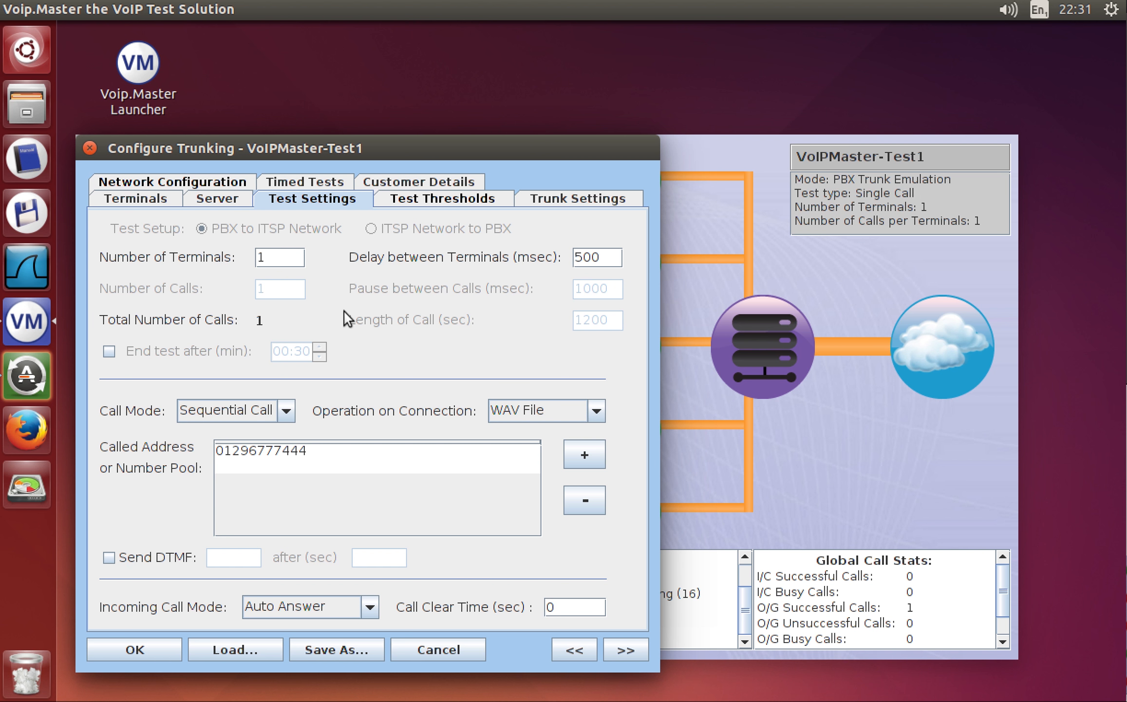
{"action": "key", "text": "BackSpace"}
{"action": "type", "text": "5"}
{"action": "left_click", "coordinate": [582, 257]}
{"action": "key", "text": "BackSpace"}
{"action": "left_click", "coordinate": [141, 648]}
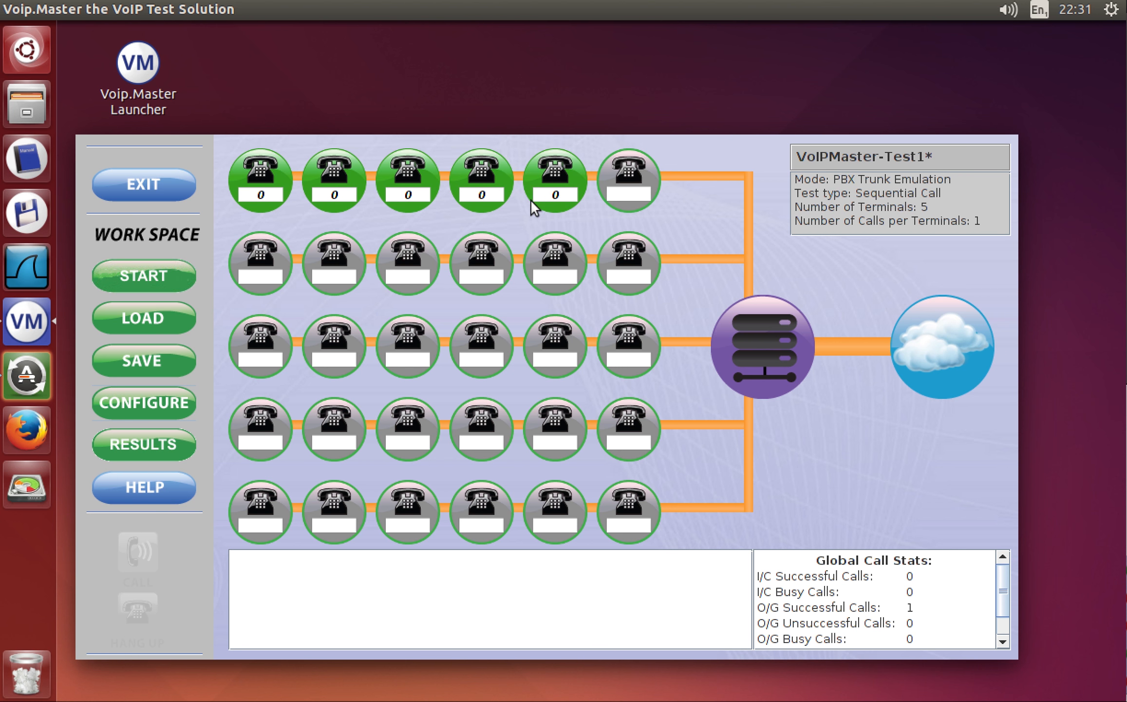
Start the sequential test and place calls from all five terminals.
{"action": "left_click", "coordinate": [141, 277]}
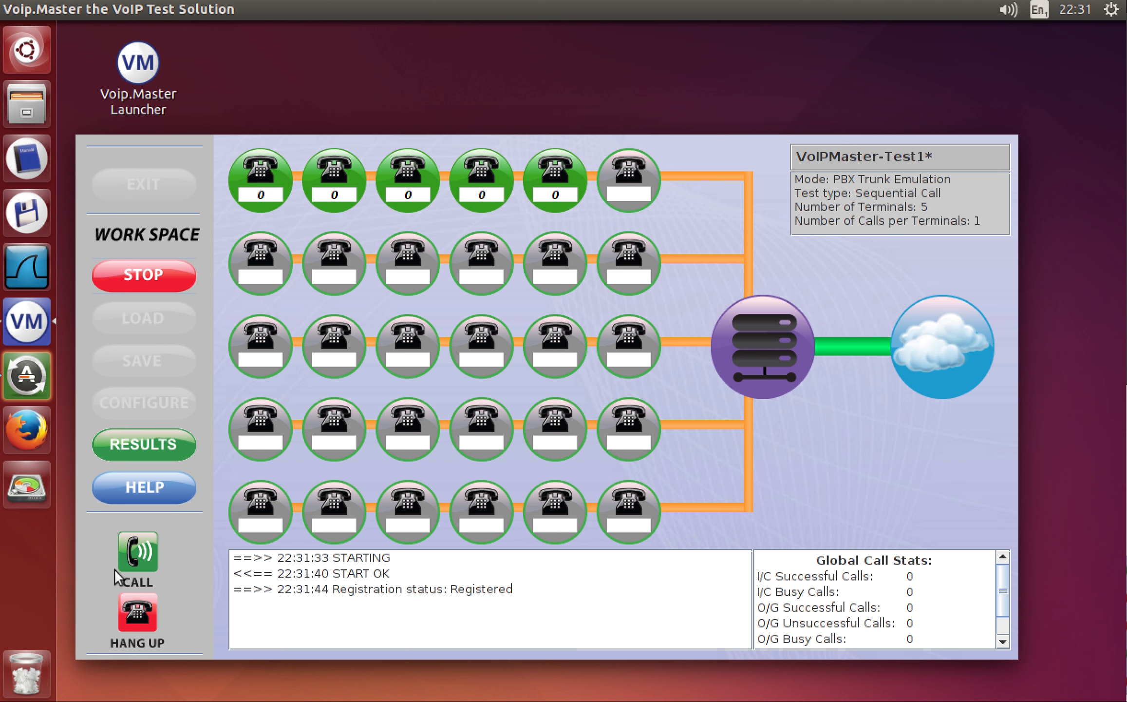
{"action": "left_click", "coordinate": [134, 559]}
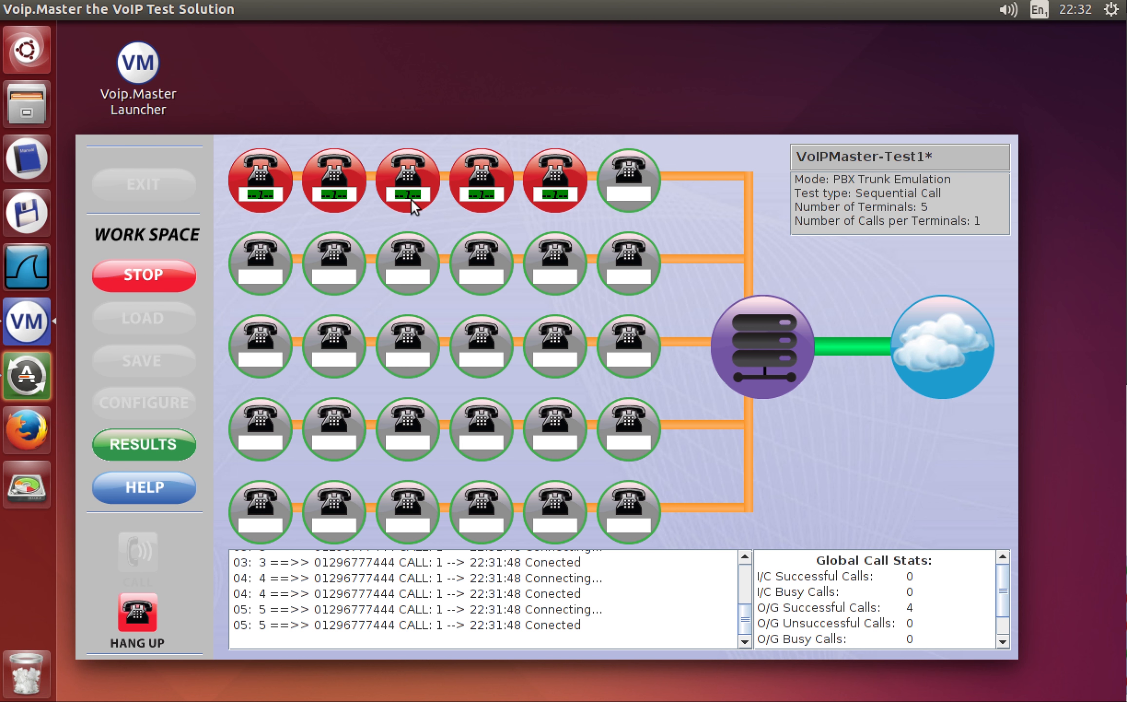
Cycle through terminal 1's TX RTP, RX RTP and outgoing call statistics.
{"action": "left_click", "coordinate": [255, 176]}
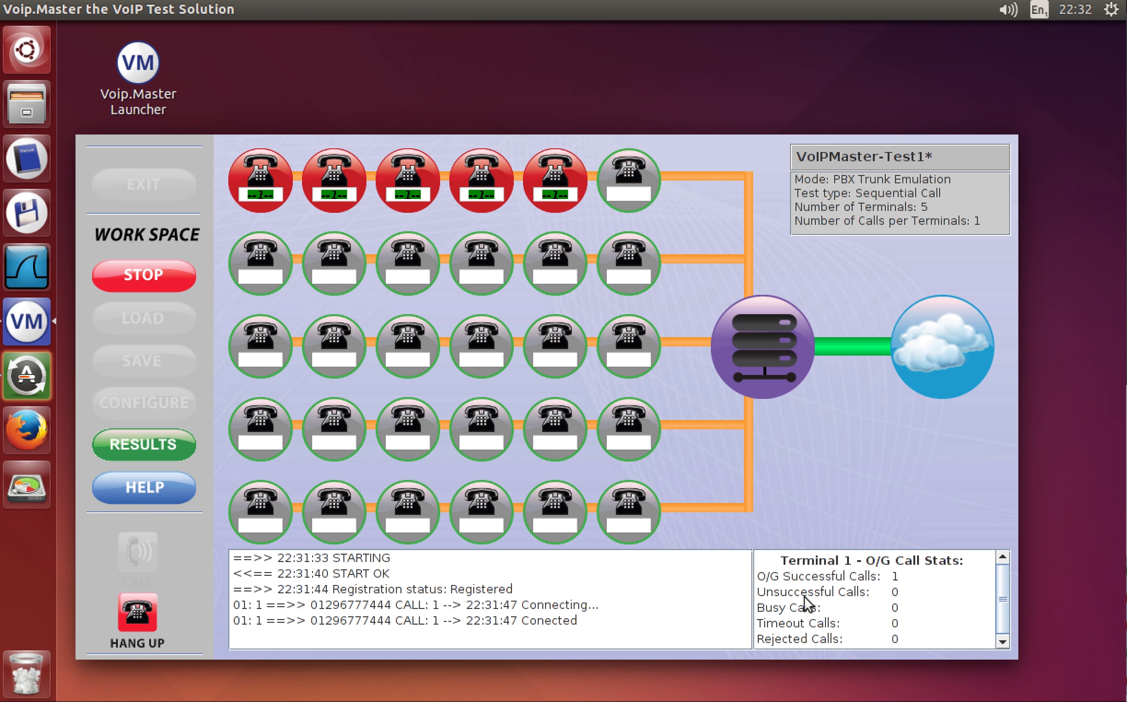
{"action": "left_click", "coordinate": [262, 171]}
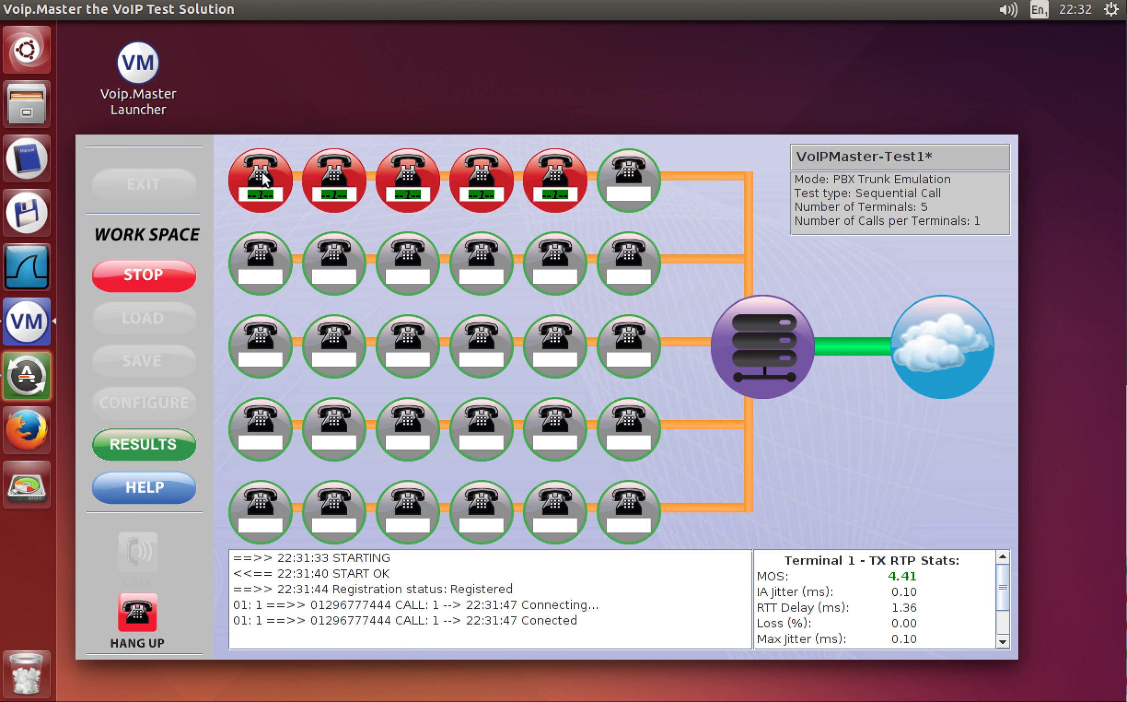
{"action": "left_click", "coordinate": [262, 171]}
{"action": "left_click", "coordinate": [263, 171]}
{"action": "left_click", "coordinate": [263, 171]}
{"action": "left_click", "coordinate": [263, 171]}
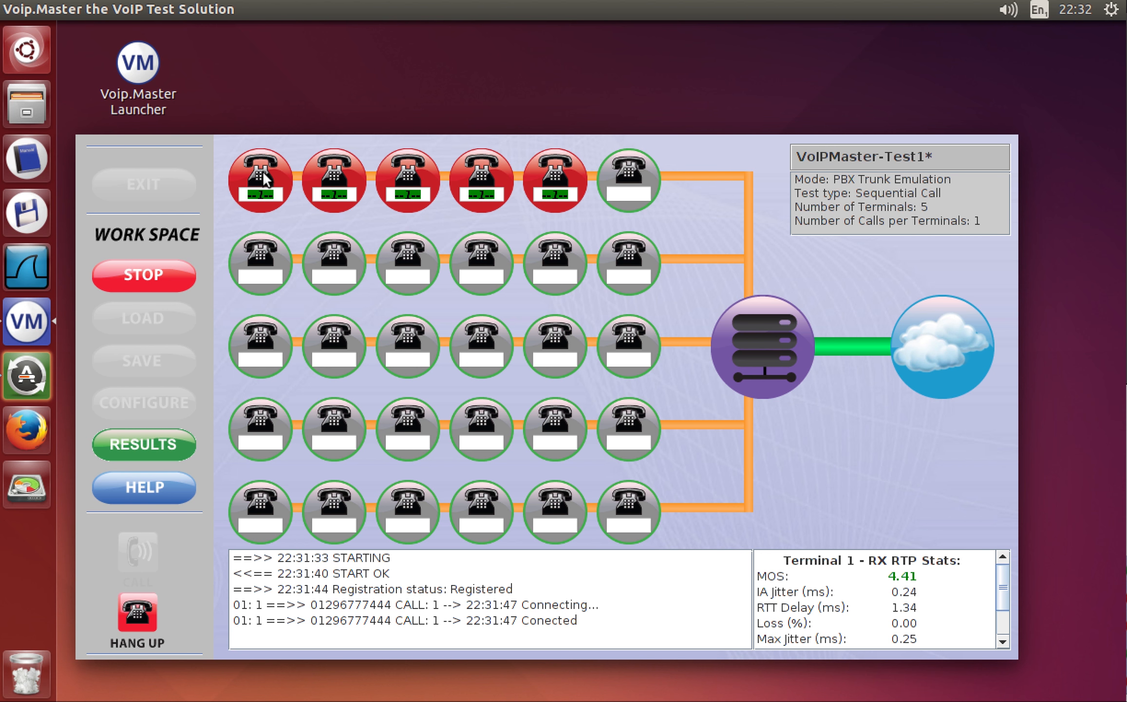
{"action": "left_click", "coordinate": [263, 171]}
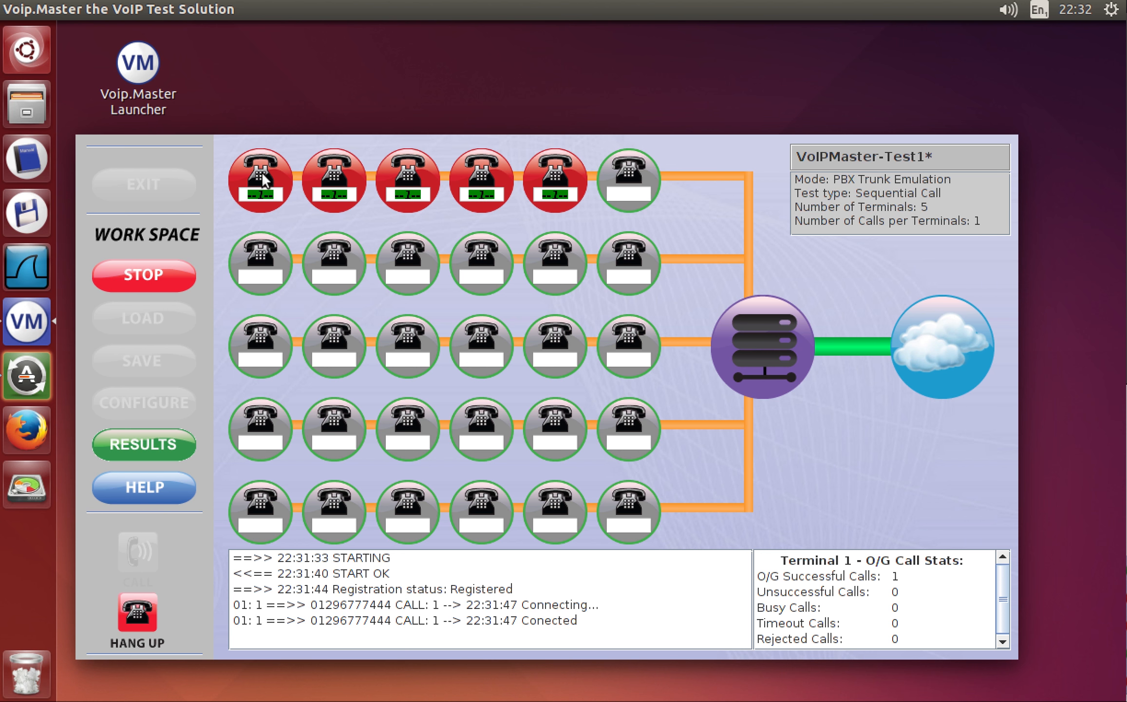
Check terminal 3's transmit and receive RTP stats, then terminal 4's call stats.
{"action": "left_click", "coordinate": [410, 179]}
{"action": "left_click", "coordinate": [410, 179]}
{"action": "left_click", "coordinate": [410, 178]}
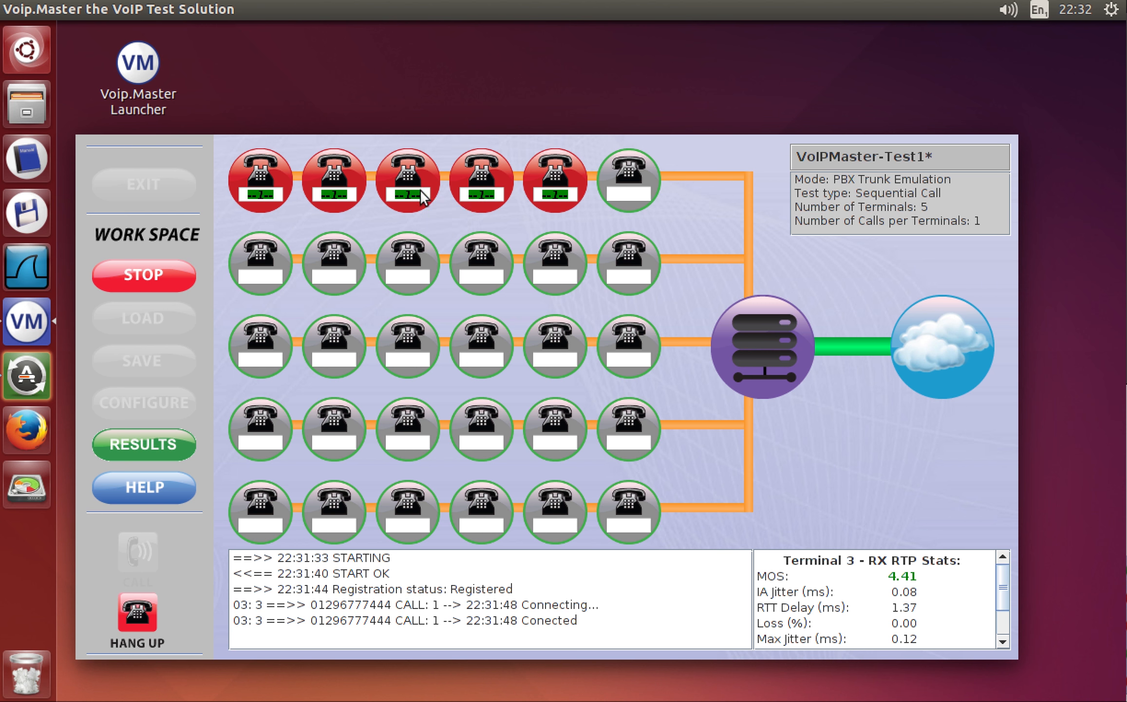
{"action": "left_click", "coordinate": [480, 194]}
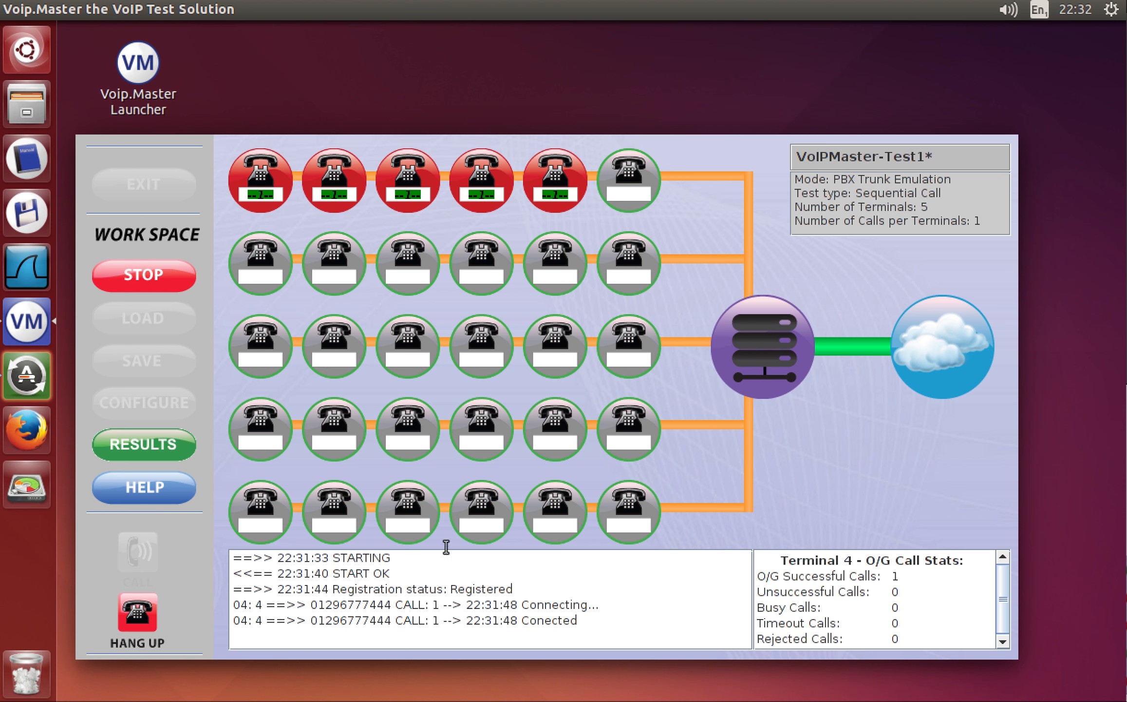
Review the global stats showing 5 successful calls, stop the test and exit to the launcher.
{"action": "left_click", "coordinate": [947, 344]}
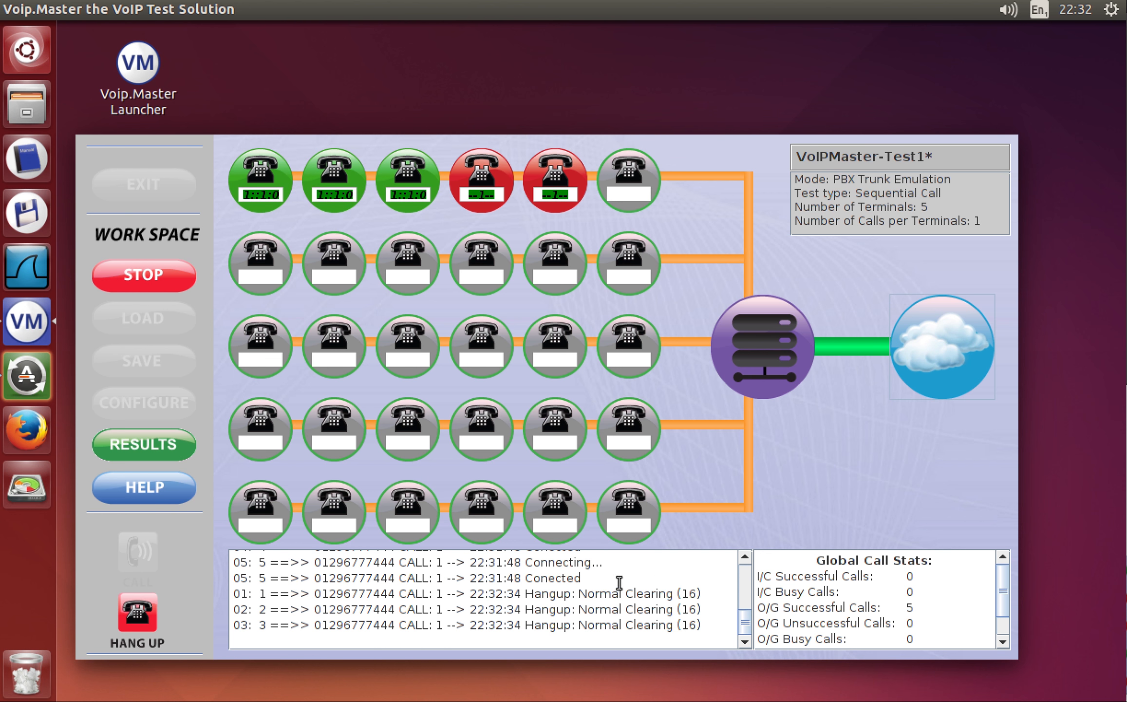
{"action": "left_click_drag", "start_coordinate": [745, 627], "coordinate": [752, 568]}
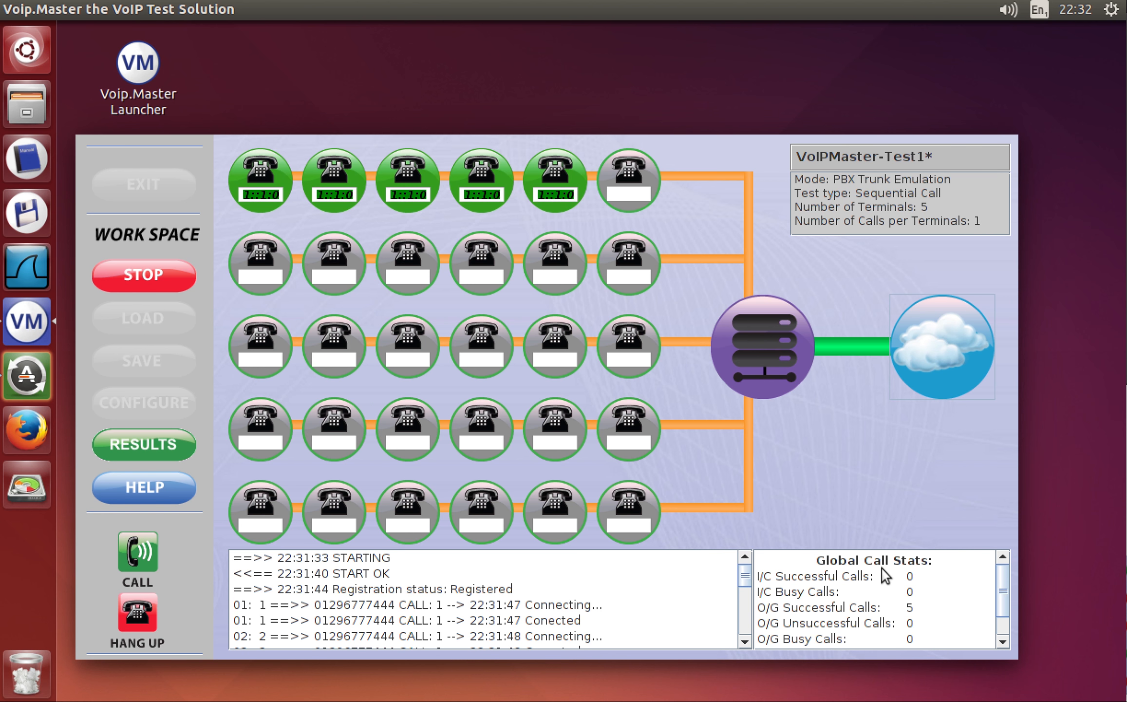
{"action": "left_click", "coordinate": [142, 265]}
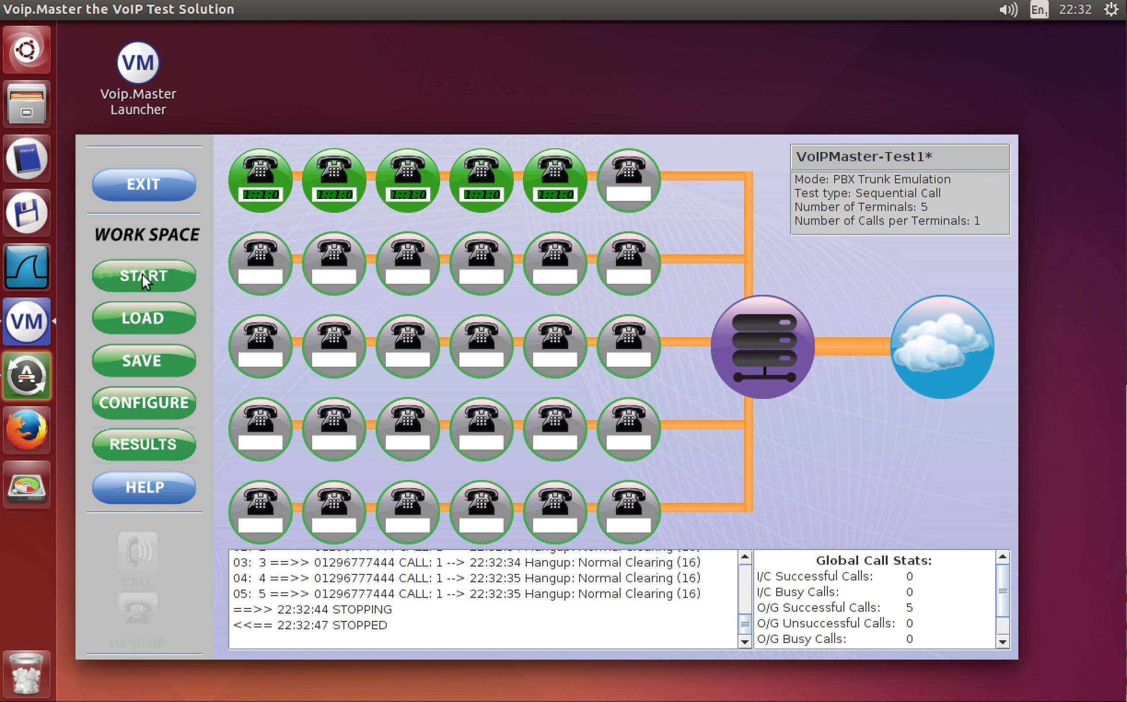
{"action": "left_click", "coordinate": [158, 187]}
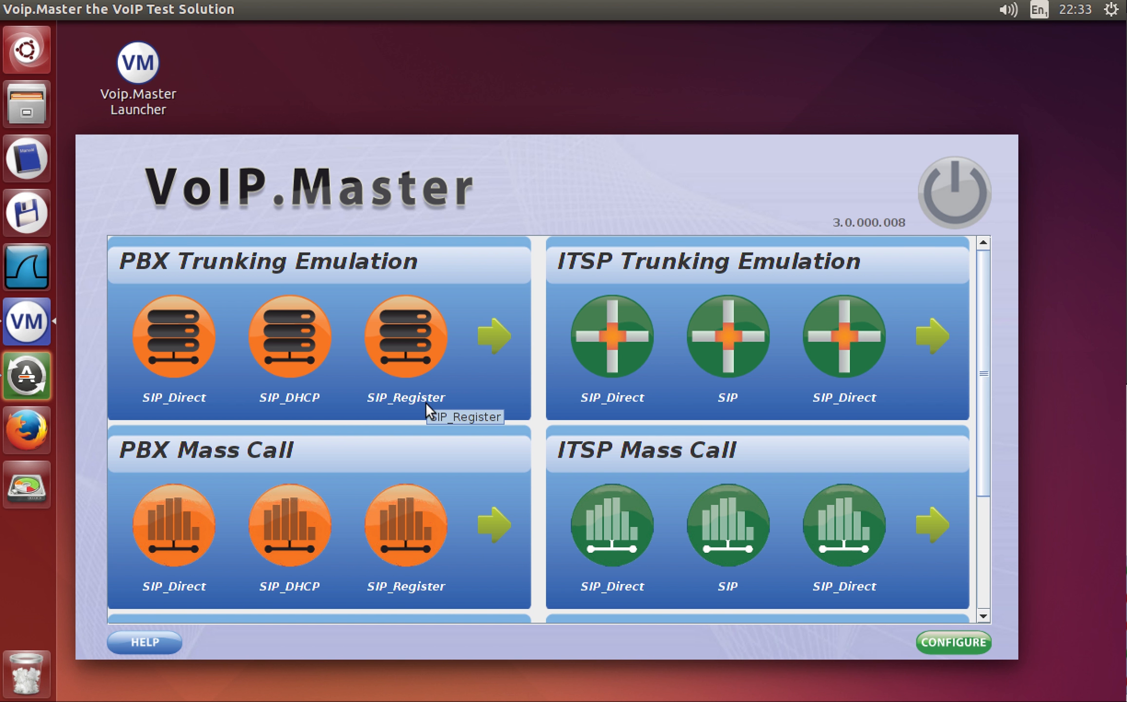
Load the VoIPMaster-Test1.cvs profile into the SIP_Register slot of the launcher.
{"action": "left_click", "coordinate": [396, 397]}
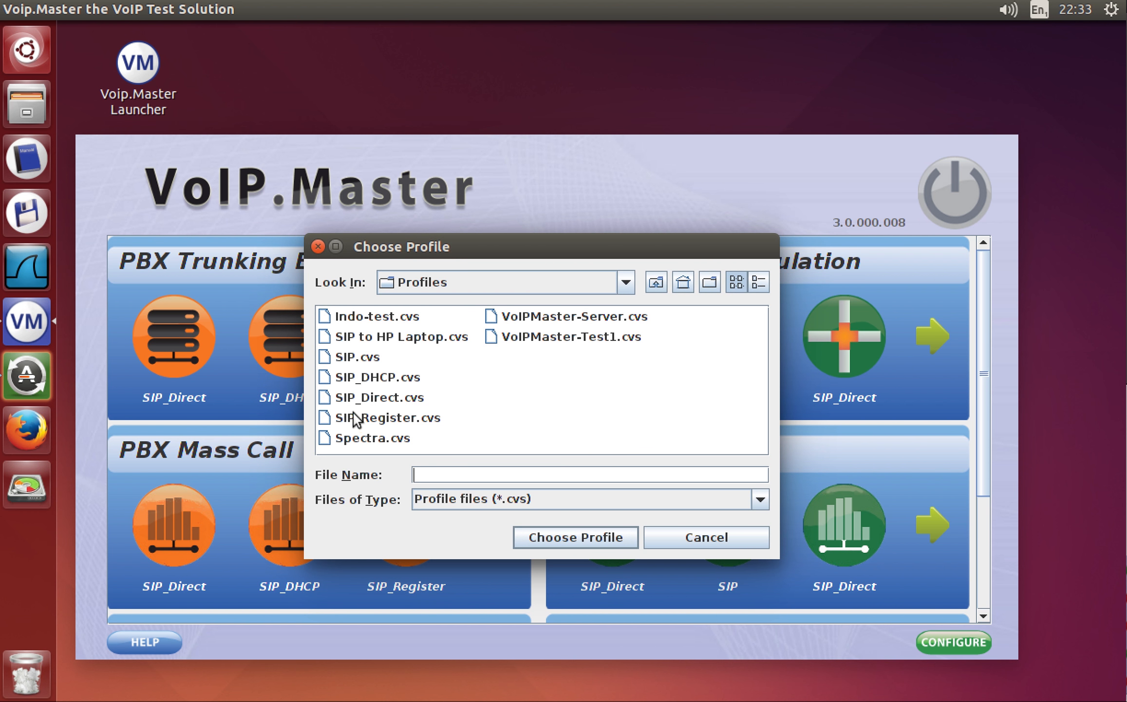
{"action": "left_click", "coordinate": [538, 337]}
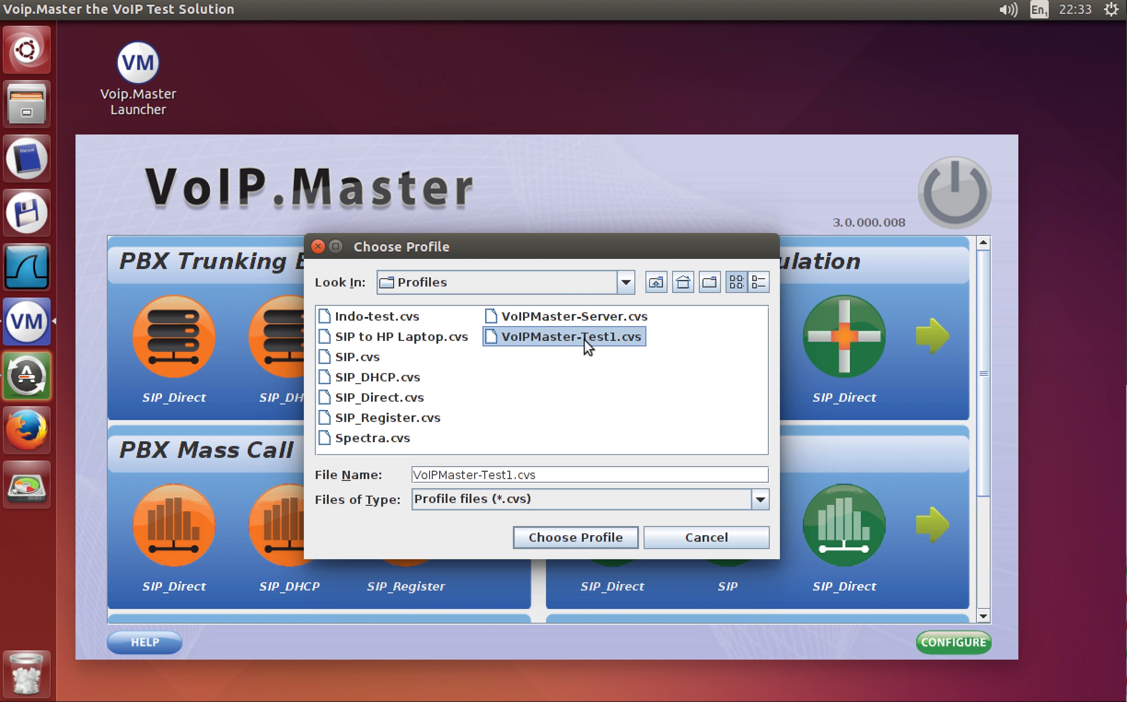
{"action": "left_click", "coordinate": [584, 535]}
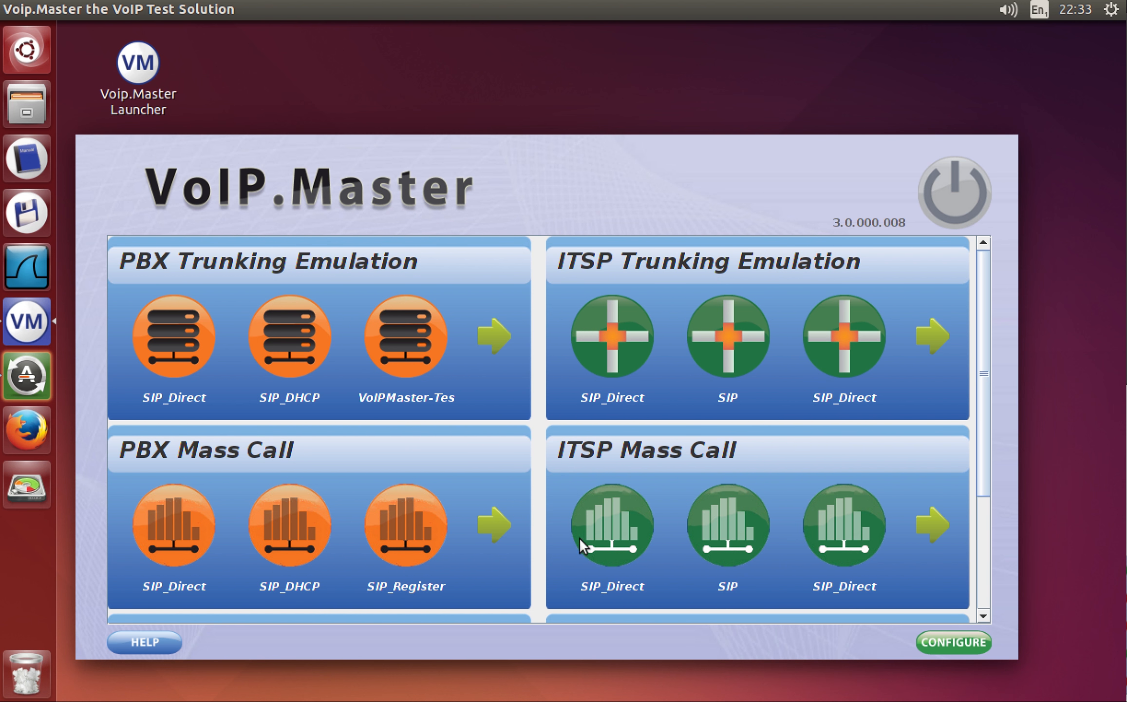
Launch VoIPMaster-Test1, place a call from terminal 1 and hang it up.
{"action": "left_click", "coordinate": [392, 345]}
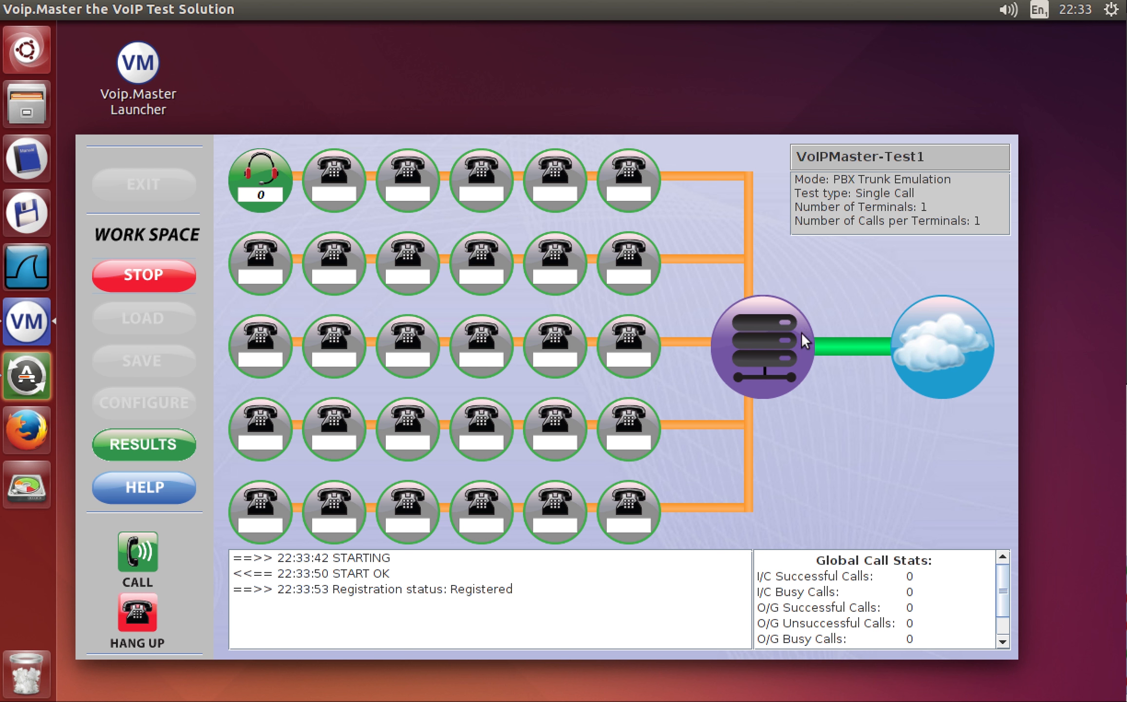
{"action": "left_click", "coordinate": [136, 558]}
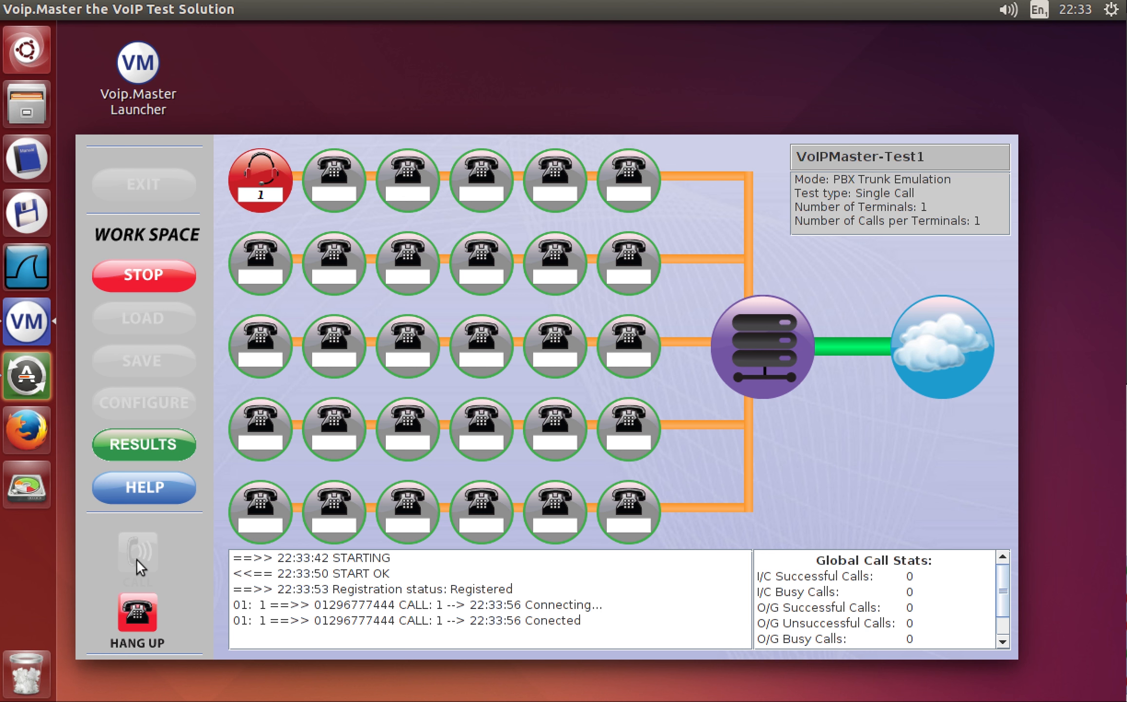
{"action": "left_click", "coordinate": [134, 613]}
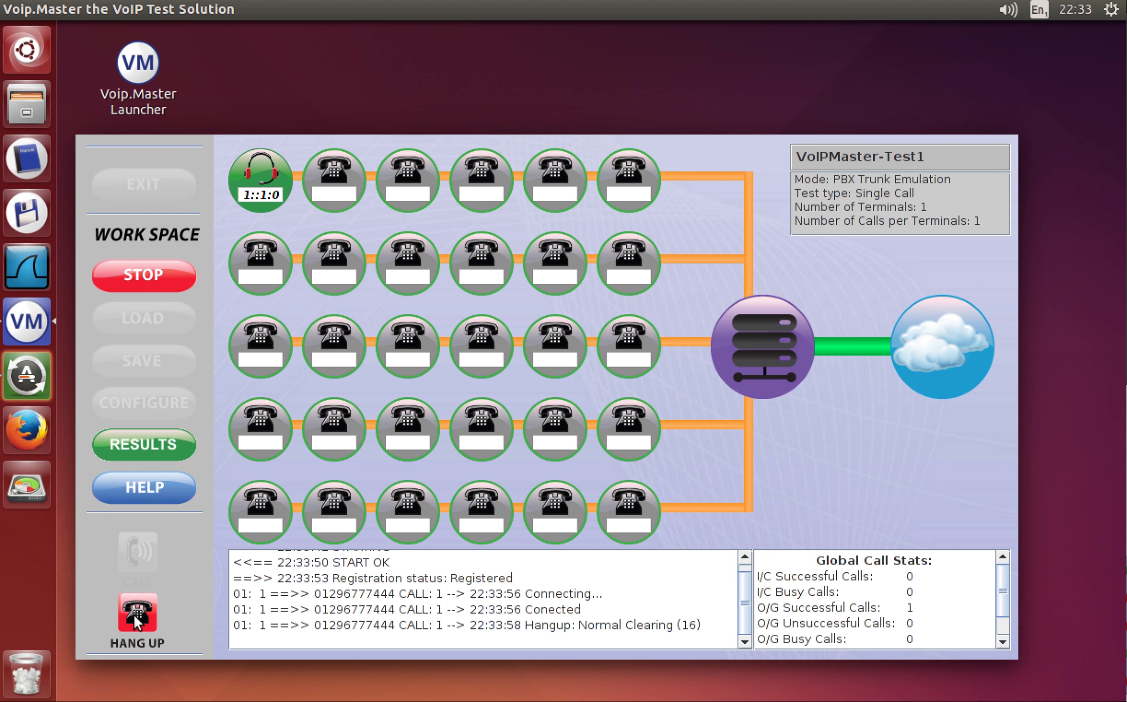